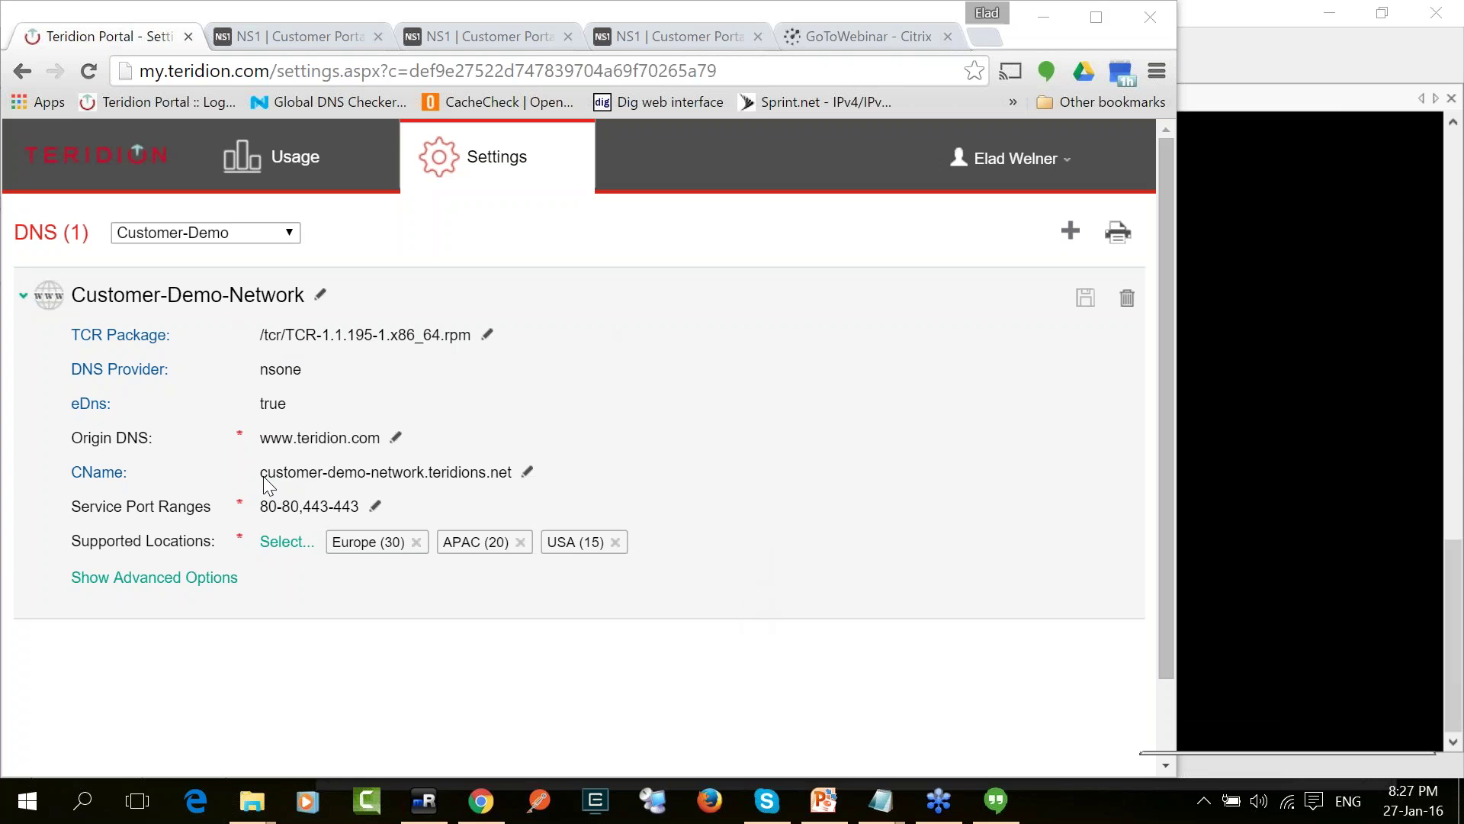
Step: Highlight the network's CName in the Teridion portal settings, and highlight the matching record name in the NS1 portal
{"action": "left_click_drag", "start_coordinate": [263, 476], "coordinate": [516, 486]}
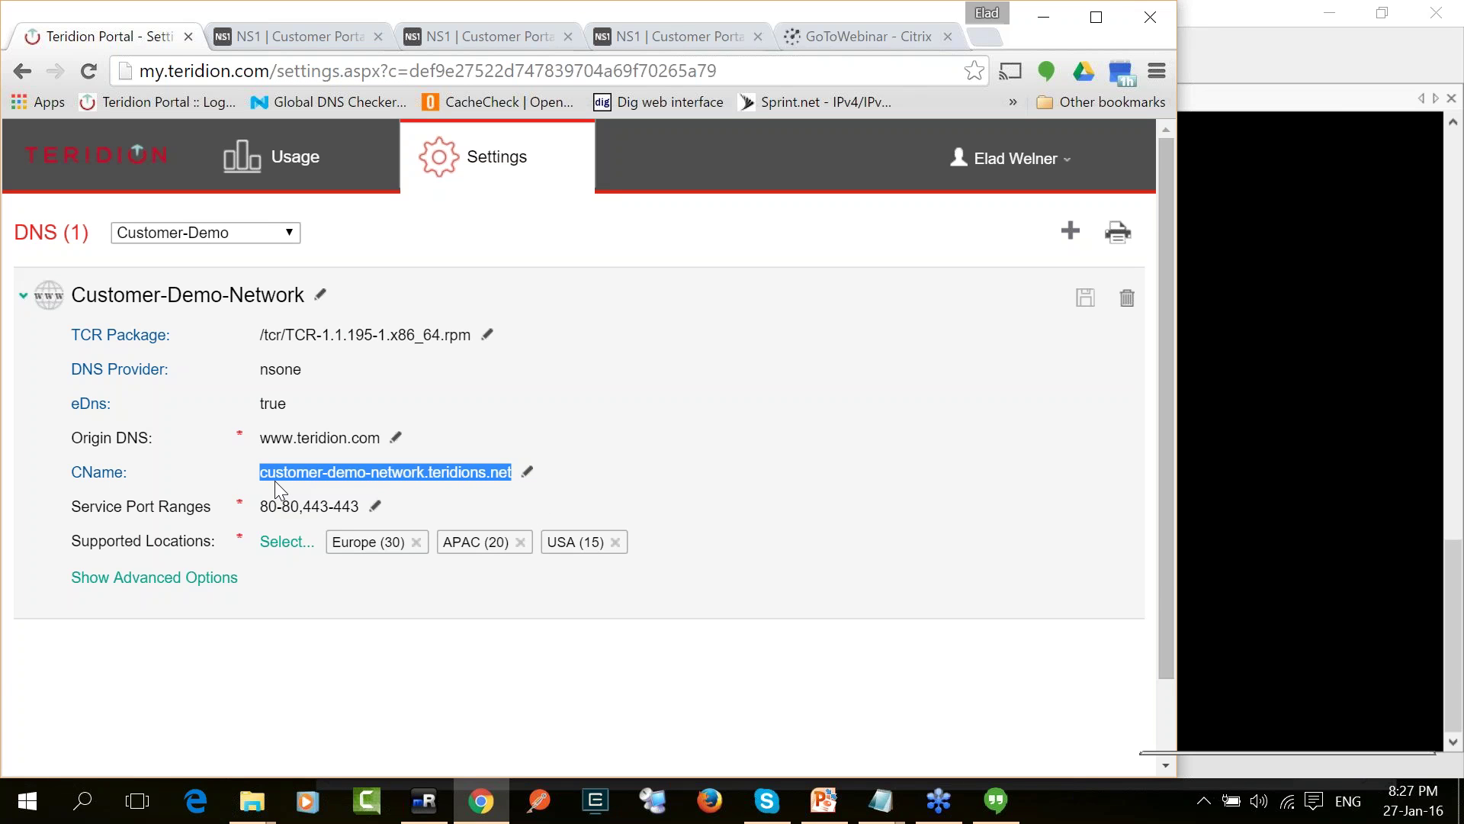
{"action": "left_click", "coordinate": [289, 33]}
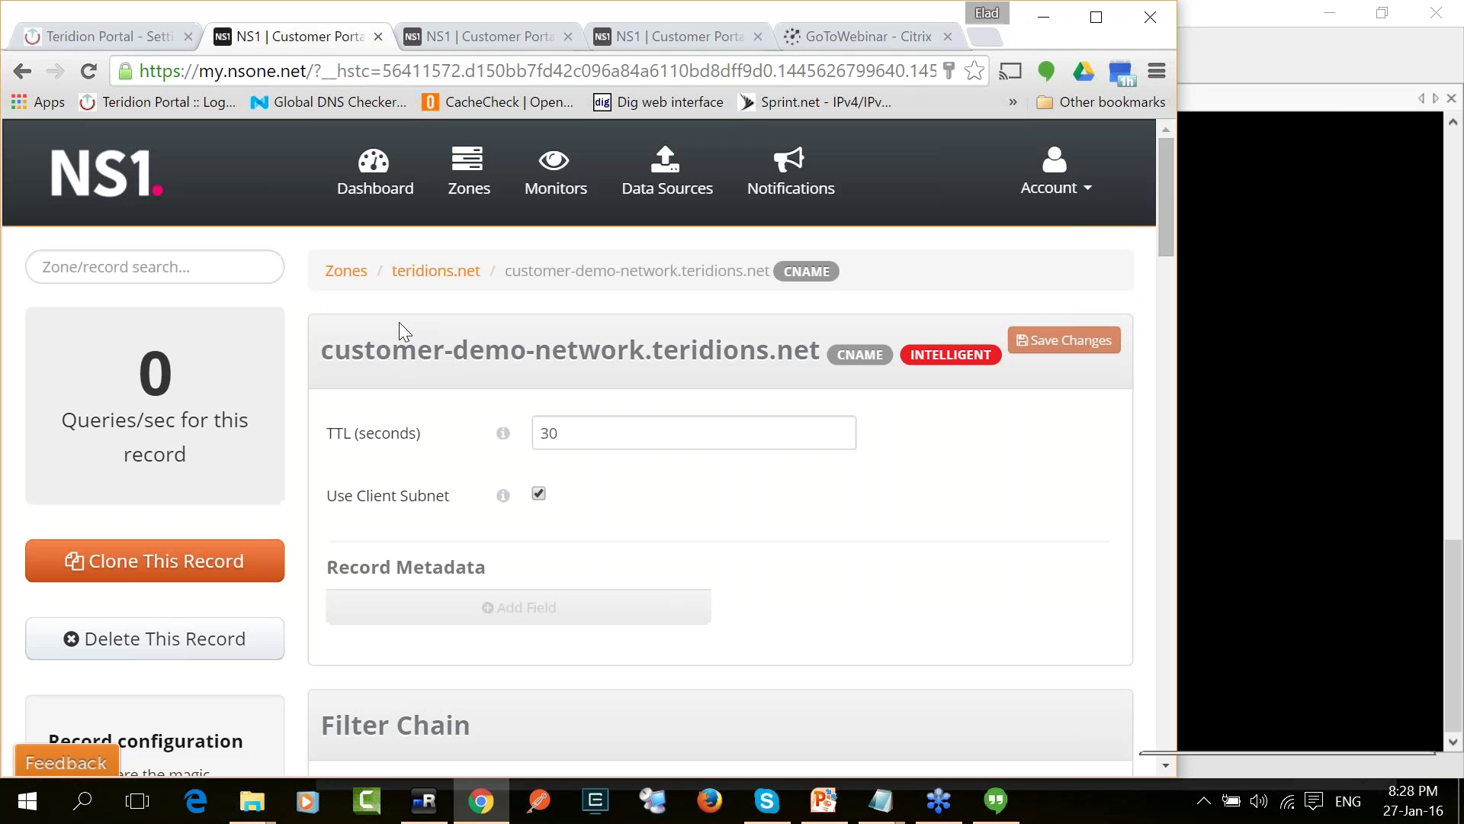
{"action": "left_click_drag", "start_coordinate": [323, 350], "coordinate": [823, 349]}
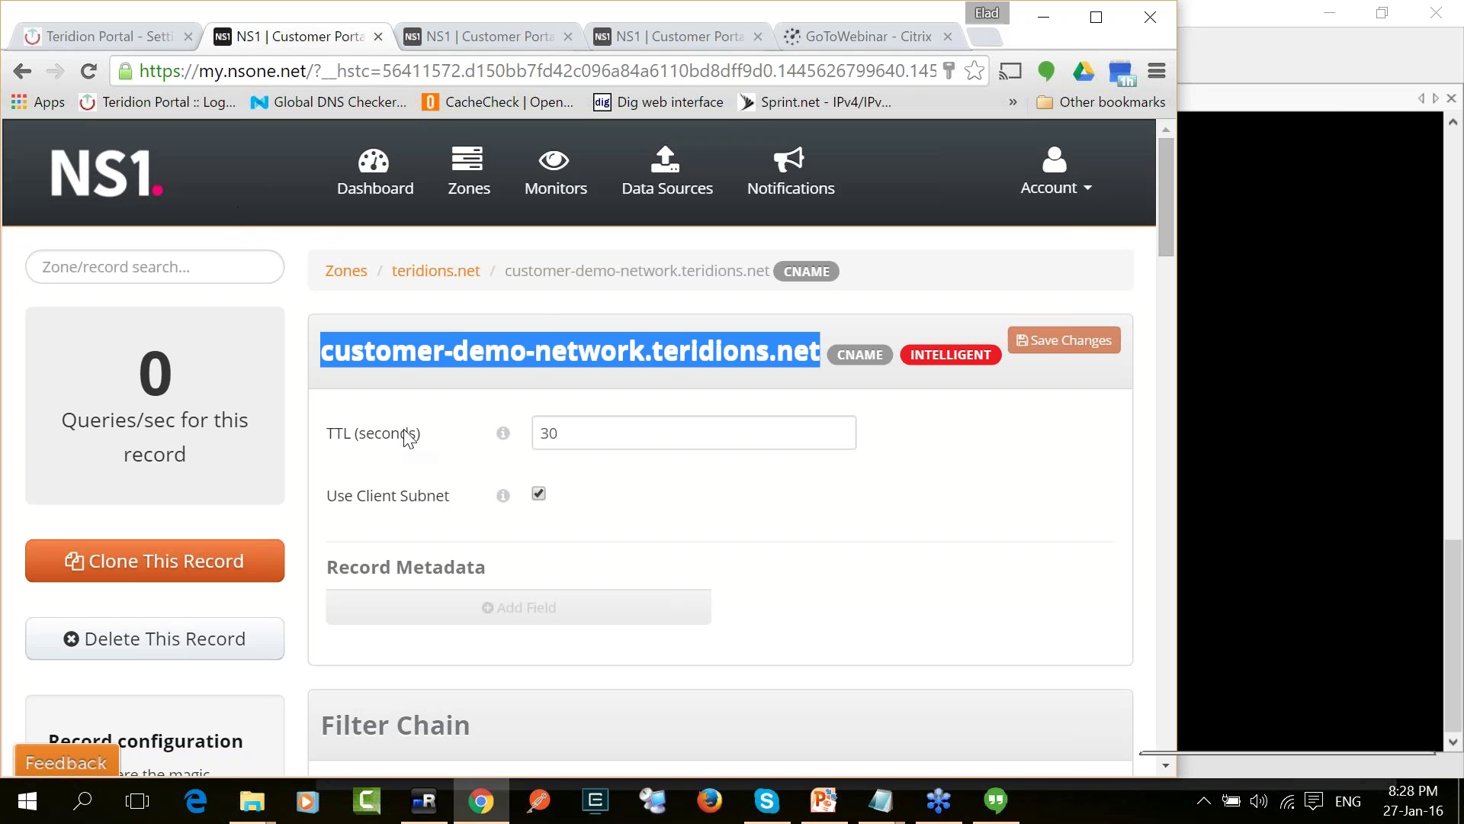
Step: Highlight the TTL value of the customer-demo-network.teridions.net record
{"action": "scroll", "coordinate": [401, 427], "scroll_direction": "down", "scroll_amount": 1}
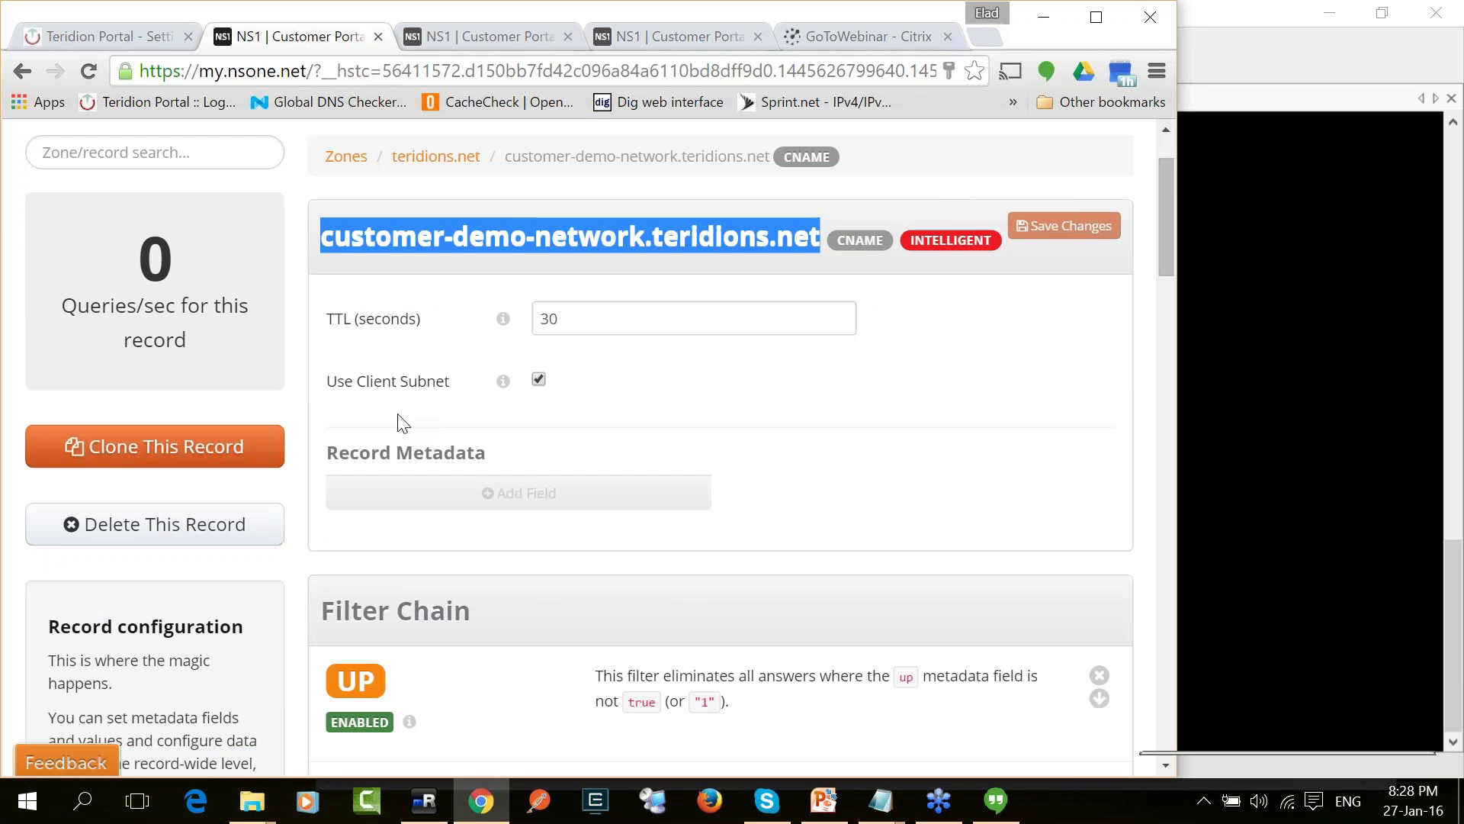
{"action": "scroll", "coordinate": [403, 424], "scroll_direction": "down", "scroll_amount": 1}
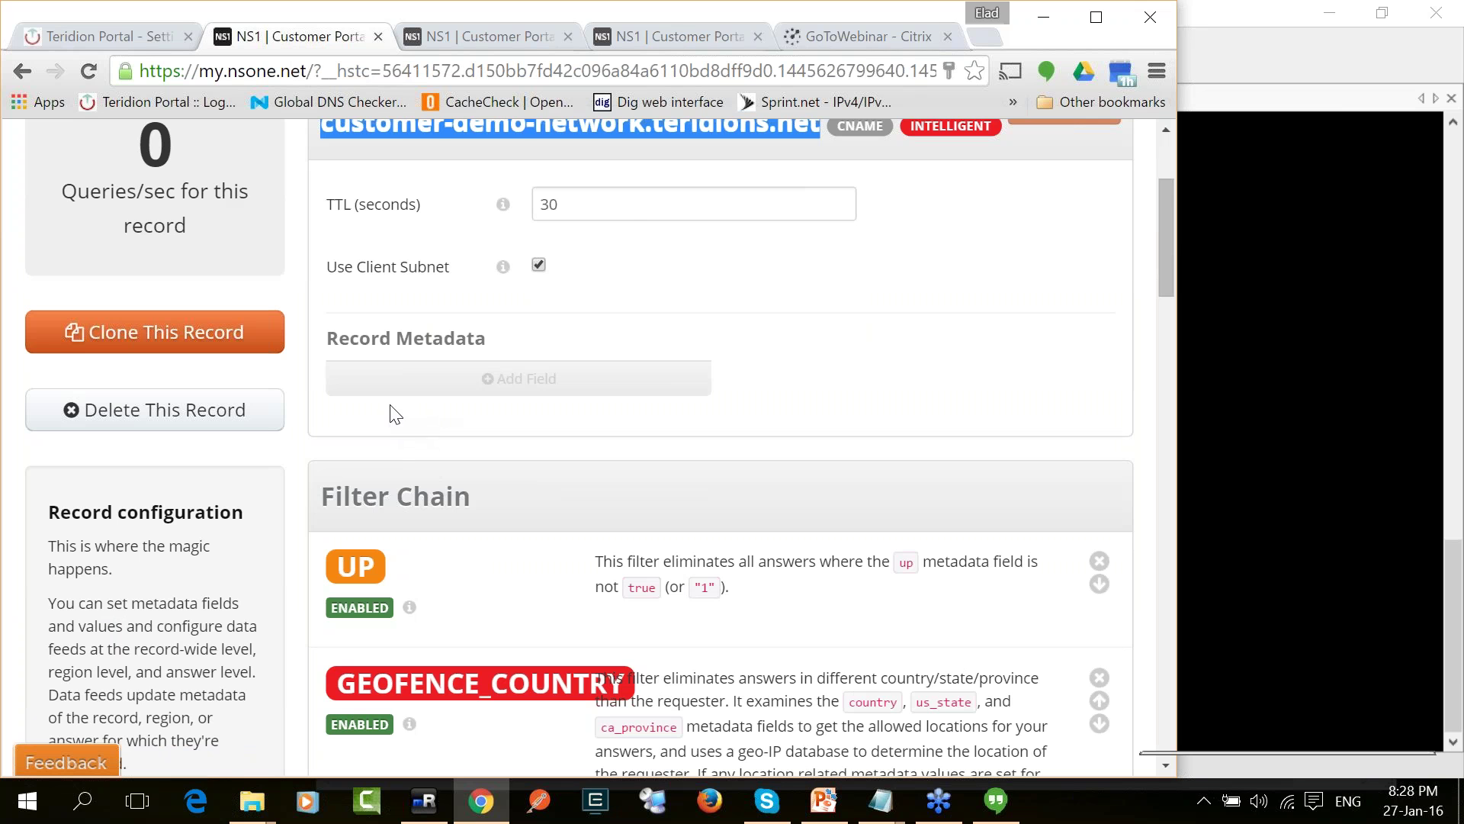
{"action": "left_click_drag", "start_coordinate": [598, 203], "coordinate": [532, 218]}
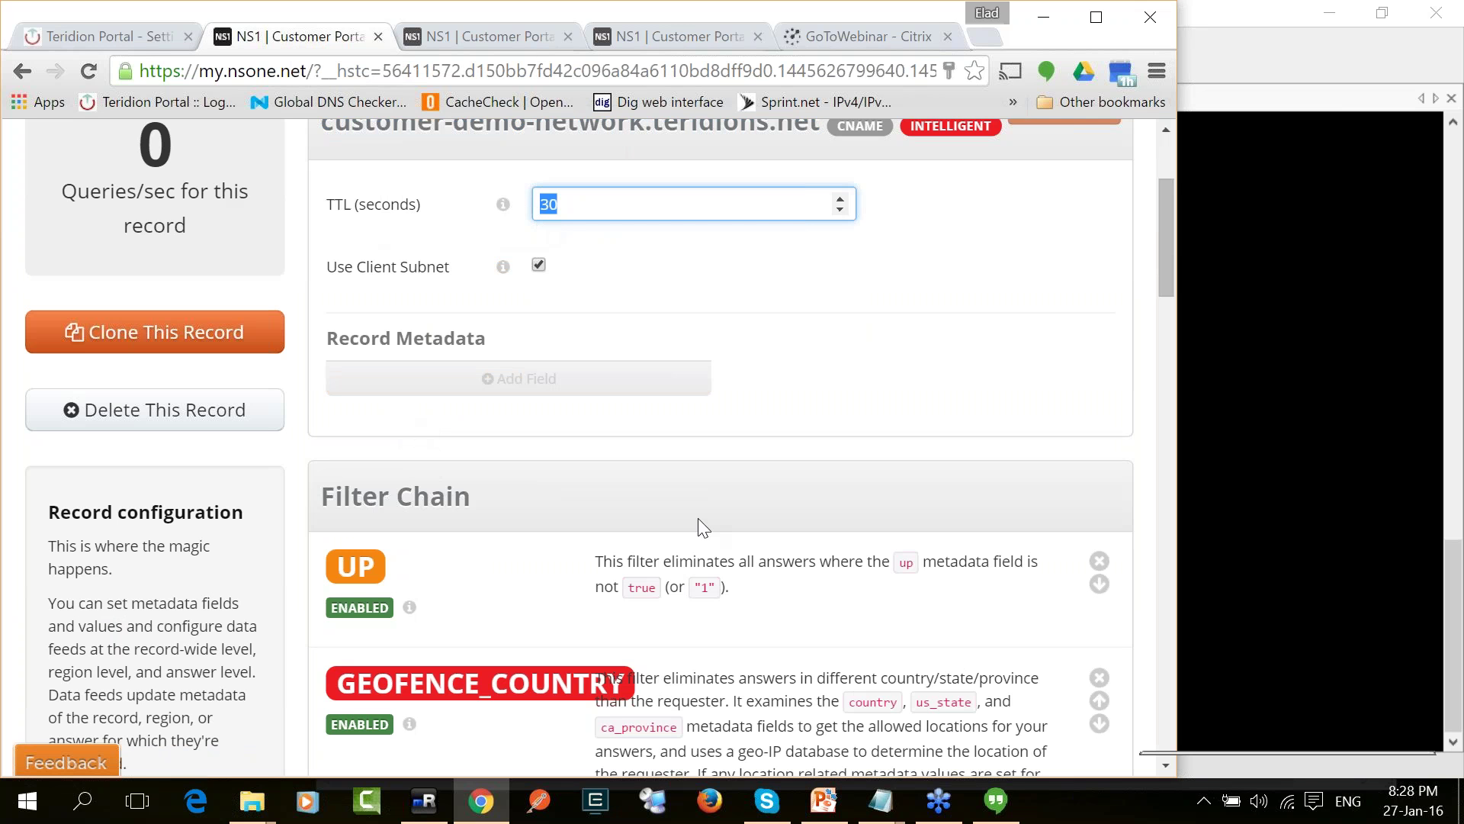
Step: Examine the record's filter chain, covering the UP, GEOFENCE_COUNTRY and PRIORITY filters, and relate it to the record name
{"action": "scroll", "coordinate": [697, 518], "scroll_direction": "down", "scroll_amount": 1}
{"action": "scroll", "coordinate": [698, 518], "scroll_direction": "down", "scroll_amount": 1}
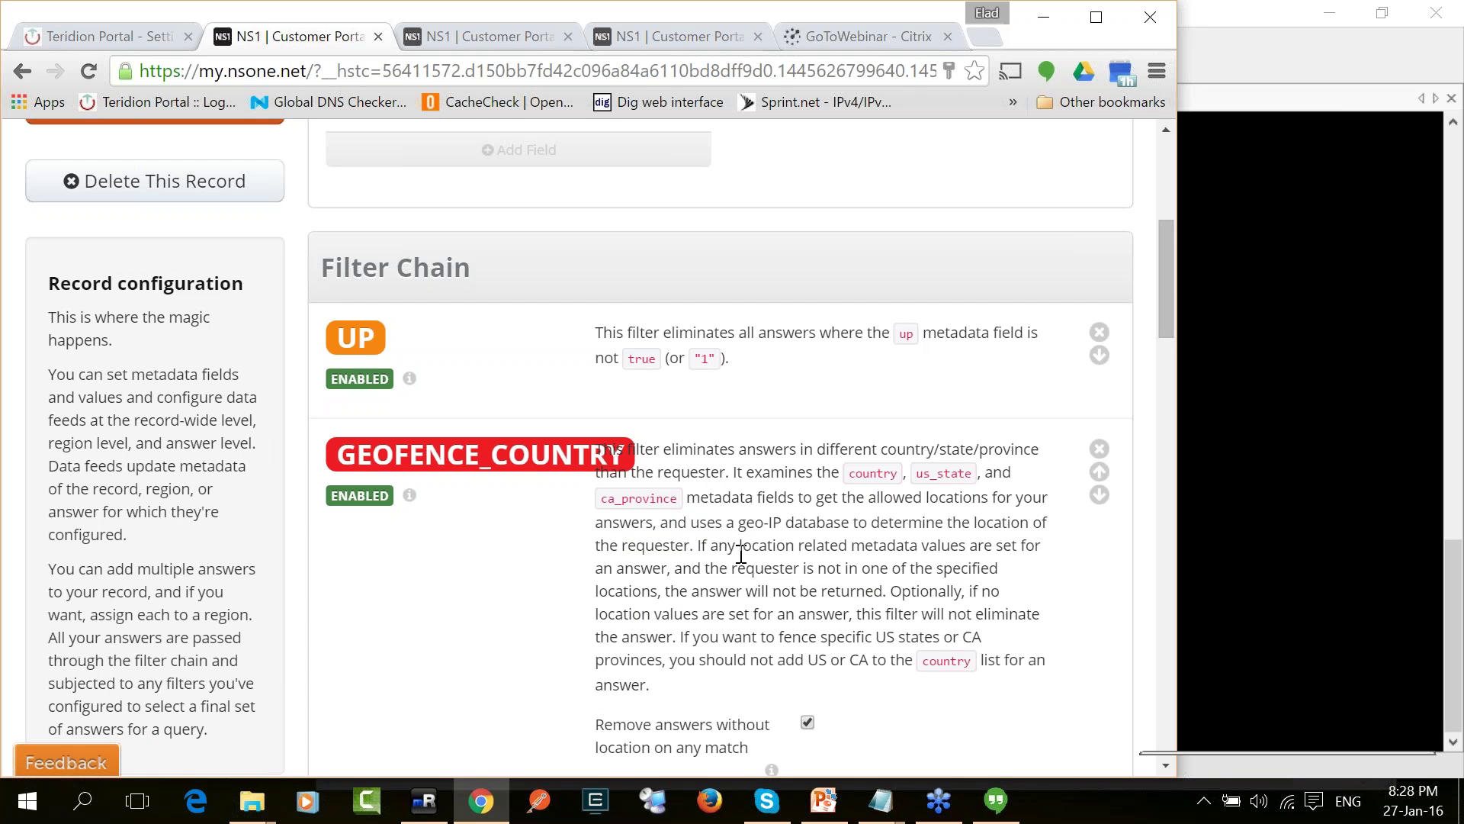
{"action": "scroll", "coordinate": [741, 554], "scroll_direction": "down", "scroll_amount": 1}
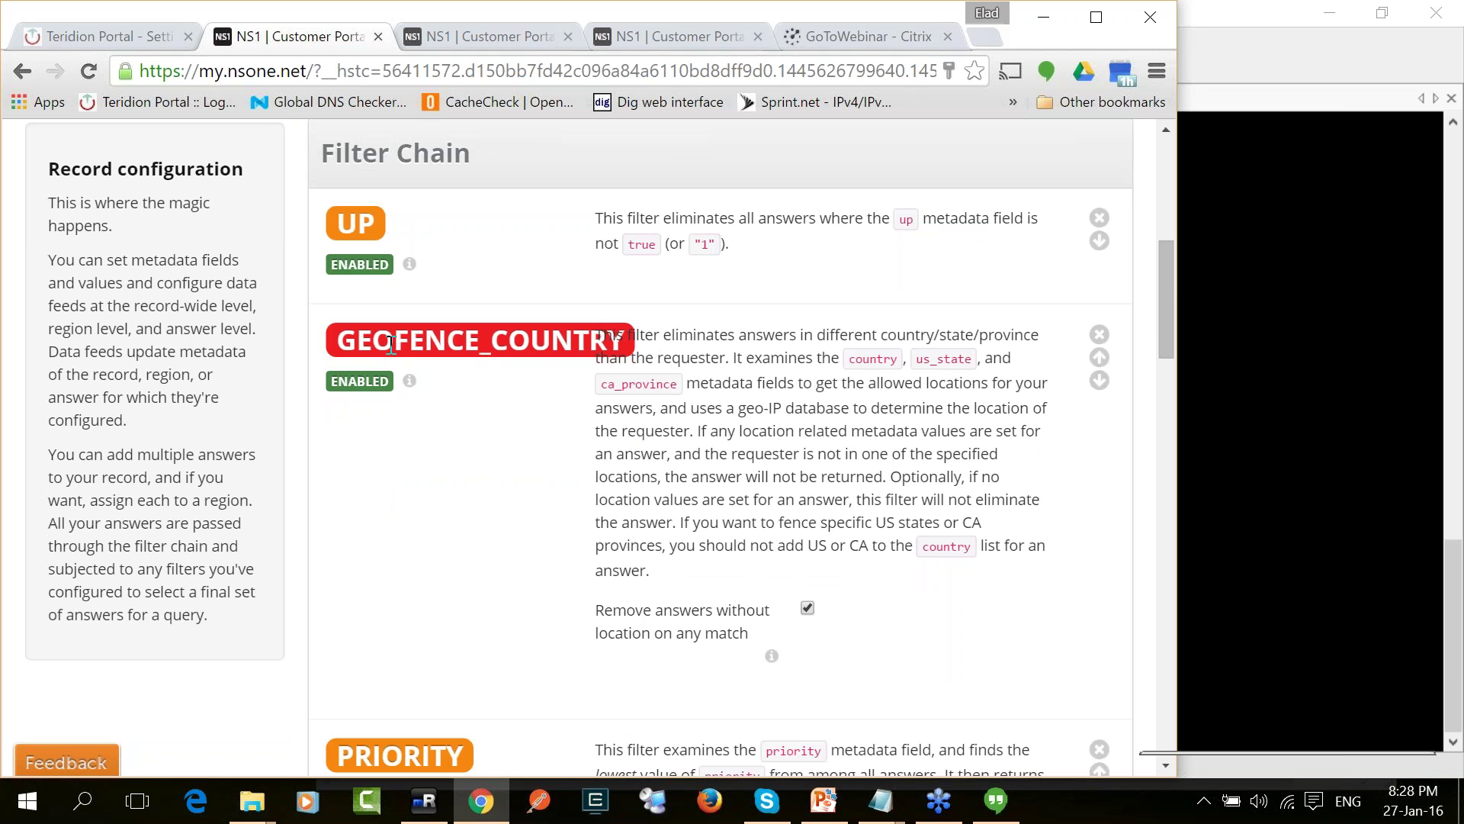
{"action": "scroll", "coordinate": [391, 351], "scroll_direction": "down", "scroll_amount": 3}
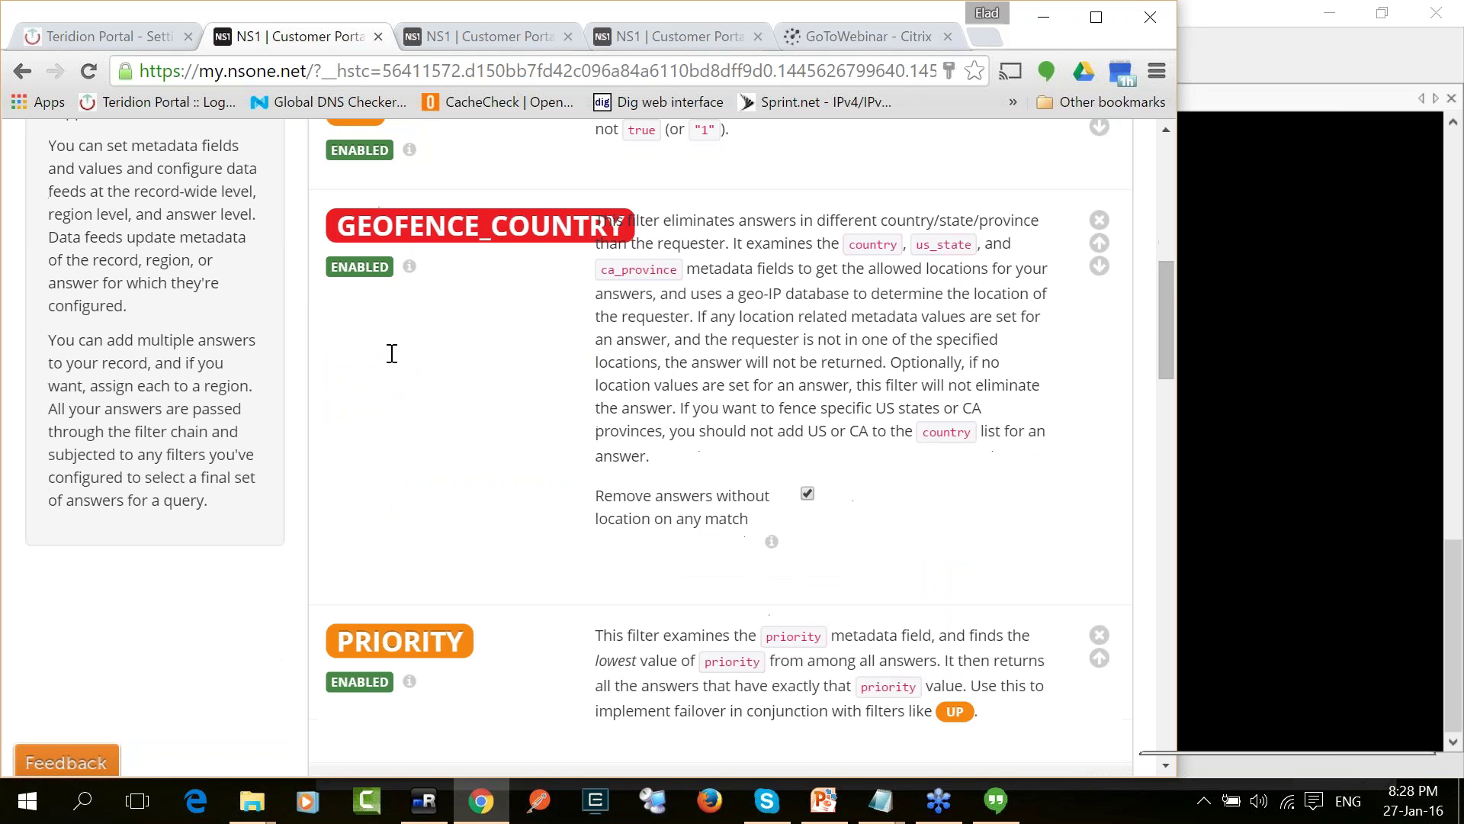
{"action": "scroll", "coordinate": [324, 236], "scroll_direction": "up", "scroll_amount": 9}
{"action": "left_click_drag", "start_coordinate": [323, 236], "coordinate": [578, 252]}
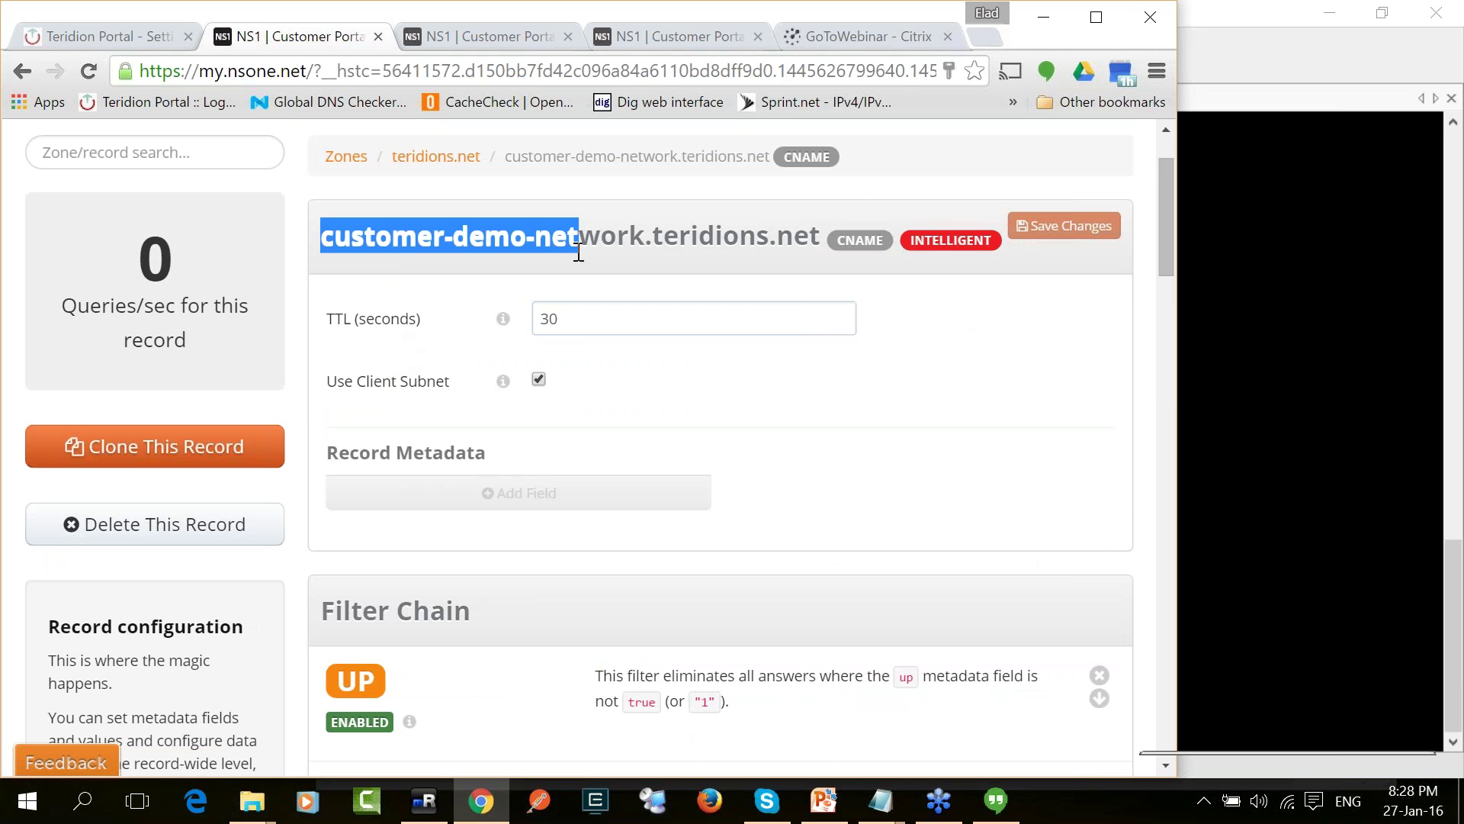
{"action": "scroll", "coordinate": [531, 311], "scroll_direction": "down", "scroll_amount": 6}
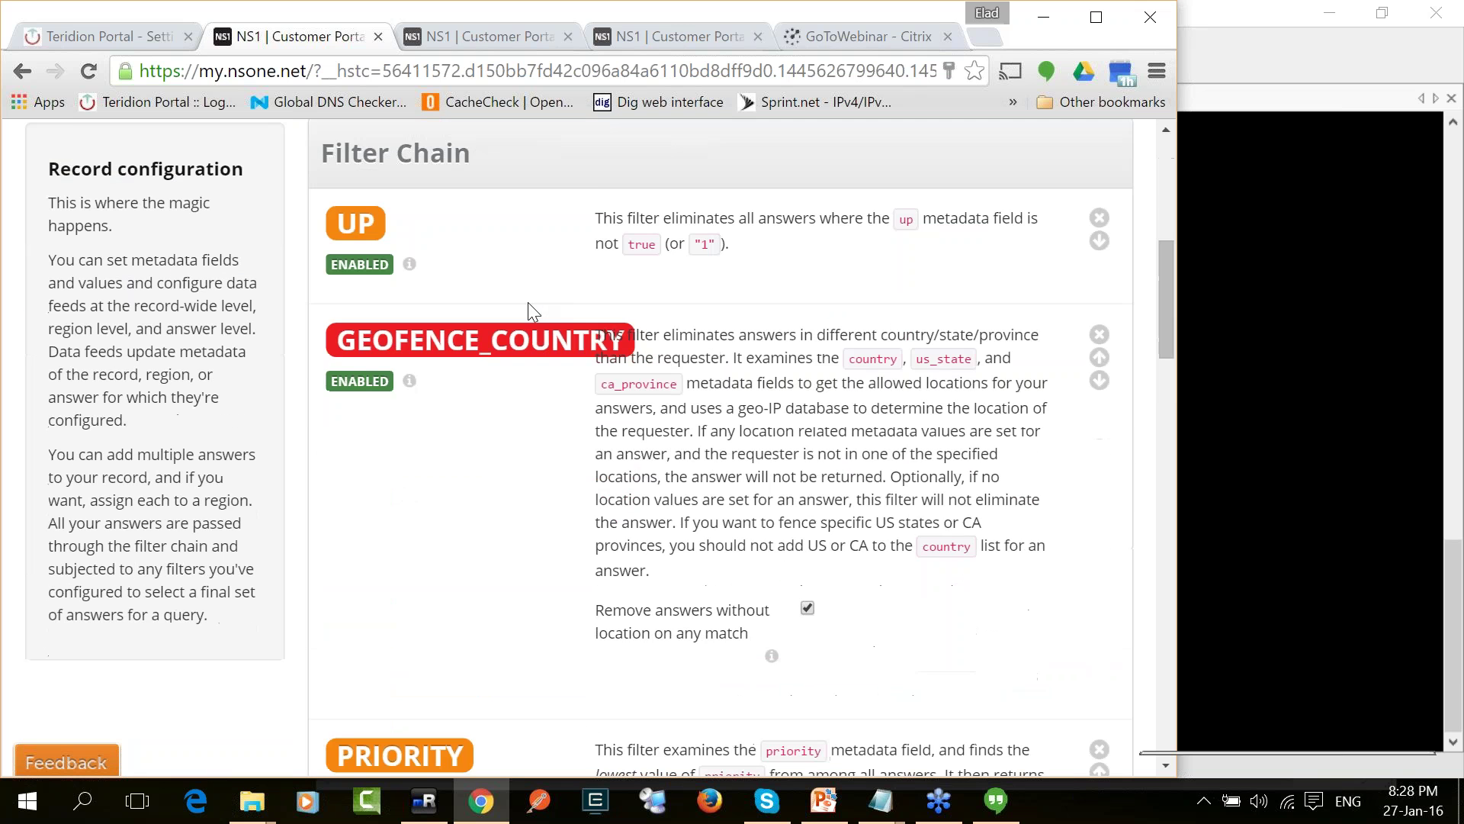
Step: Examine the record's regional answers for Europe, APAC and USA together with their metadata
{"action": "scroll", "coordinate": [531, 311], "scroll_direction": "down", "scroll_amount": 15}
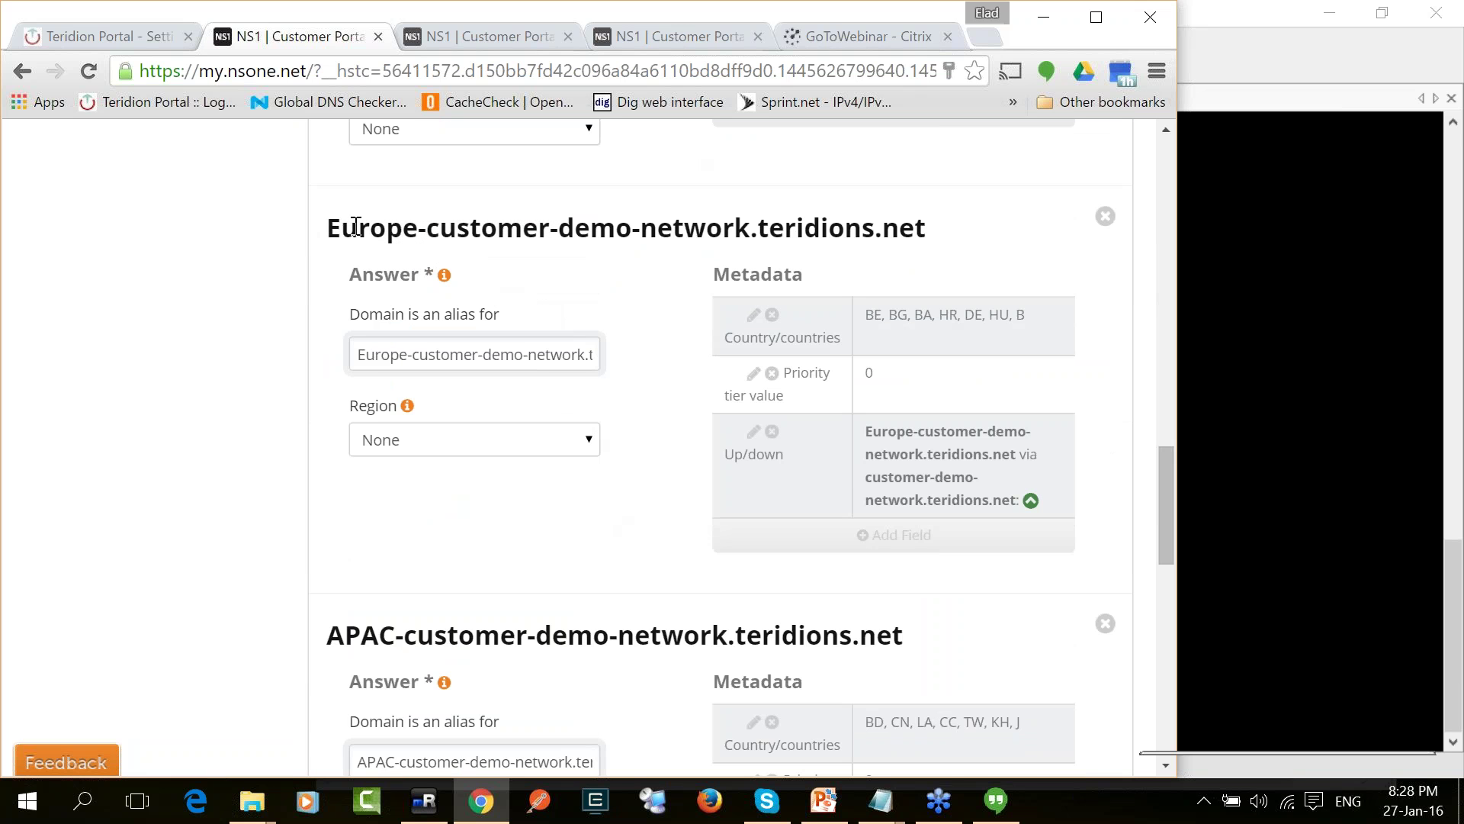
{"action": "scroll", "coordinate": [355, 227], "scroll_direction": "up", "scroll_amount": 20}
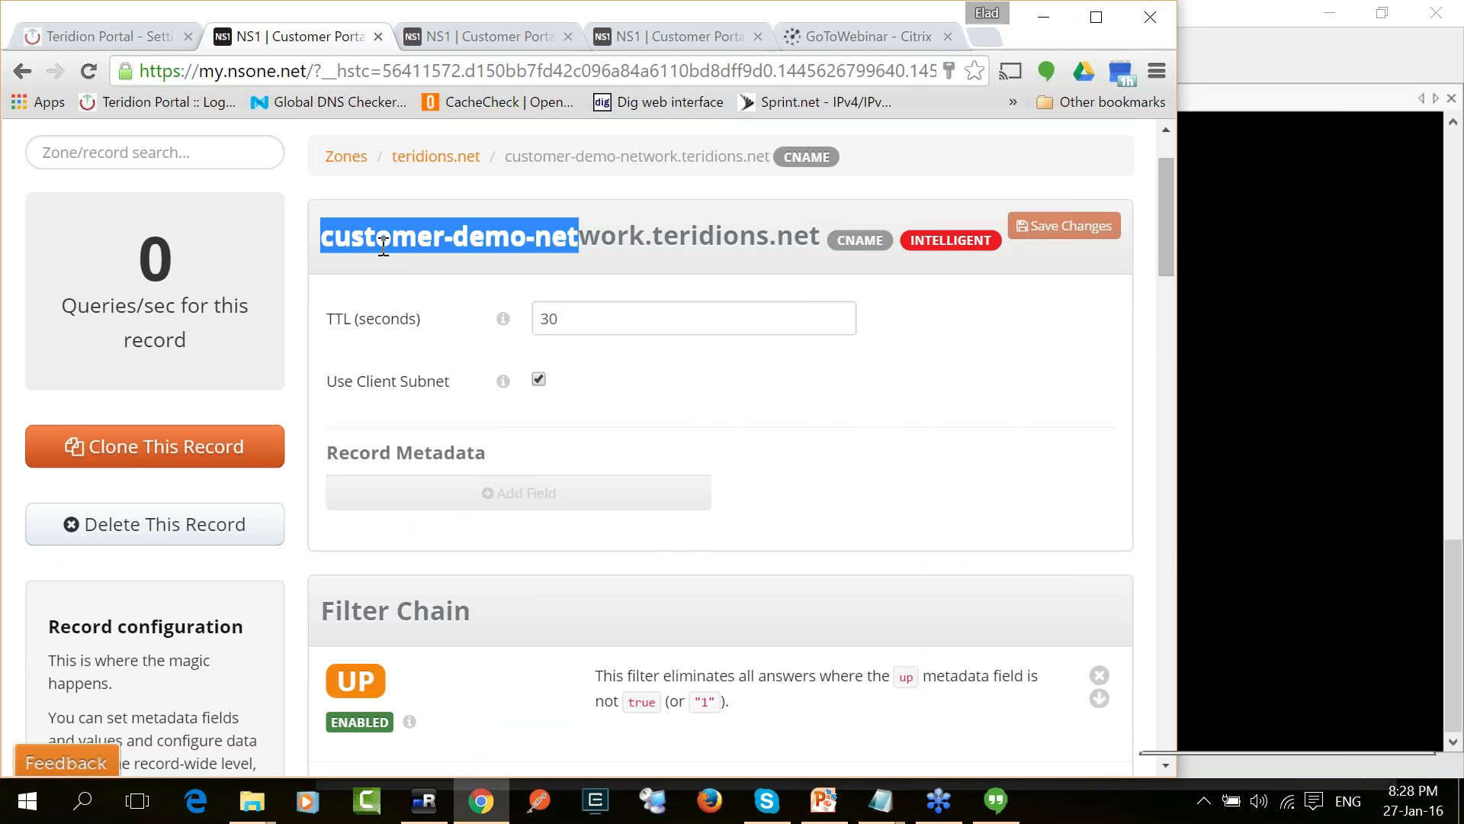
{"action": "scroll", "coordinate": [384, 244], "scroll_direction": "down", "scroll_amount": 6}
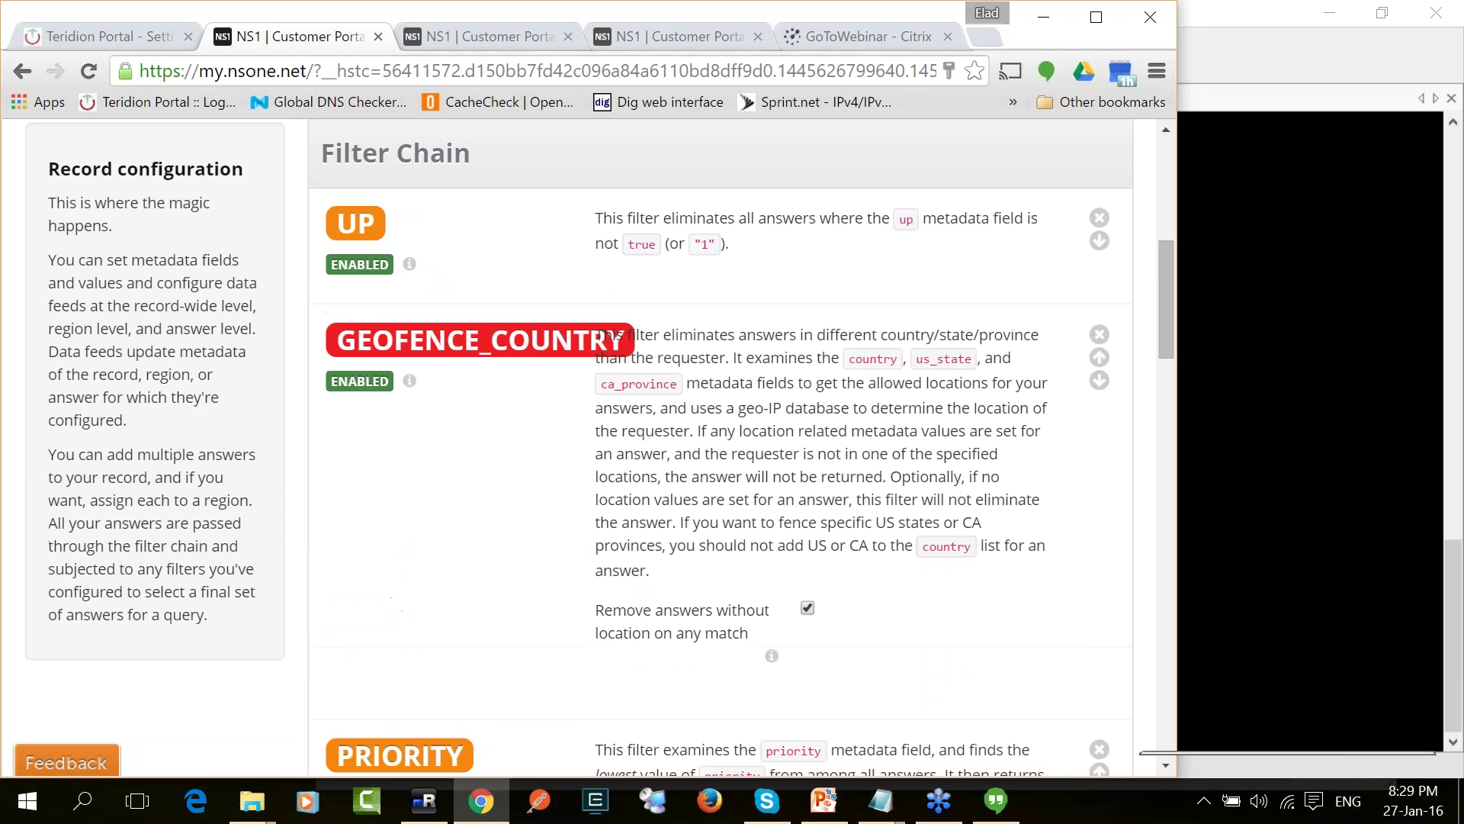
{"action": "scroll", "coordinate": [402, 335], "scroll_direction": "down", "scroll_amount": 10}
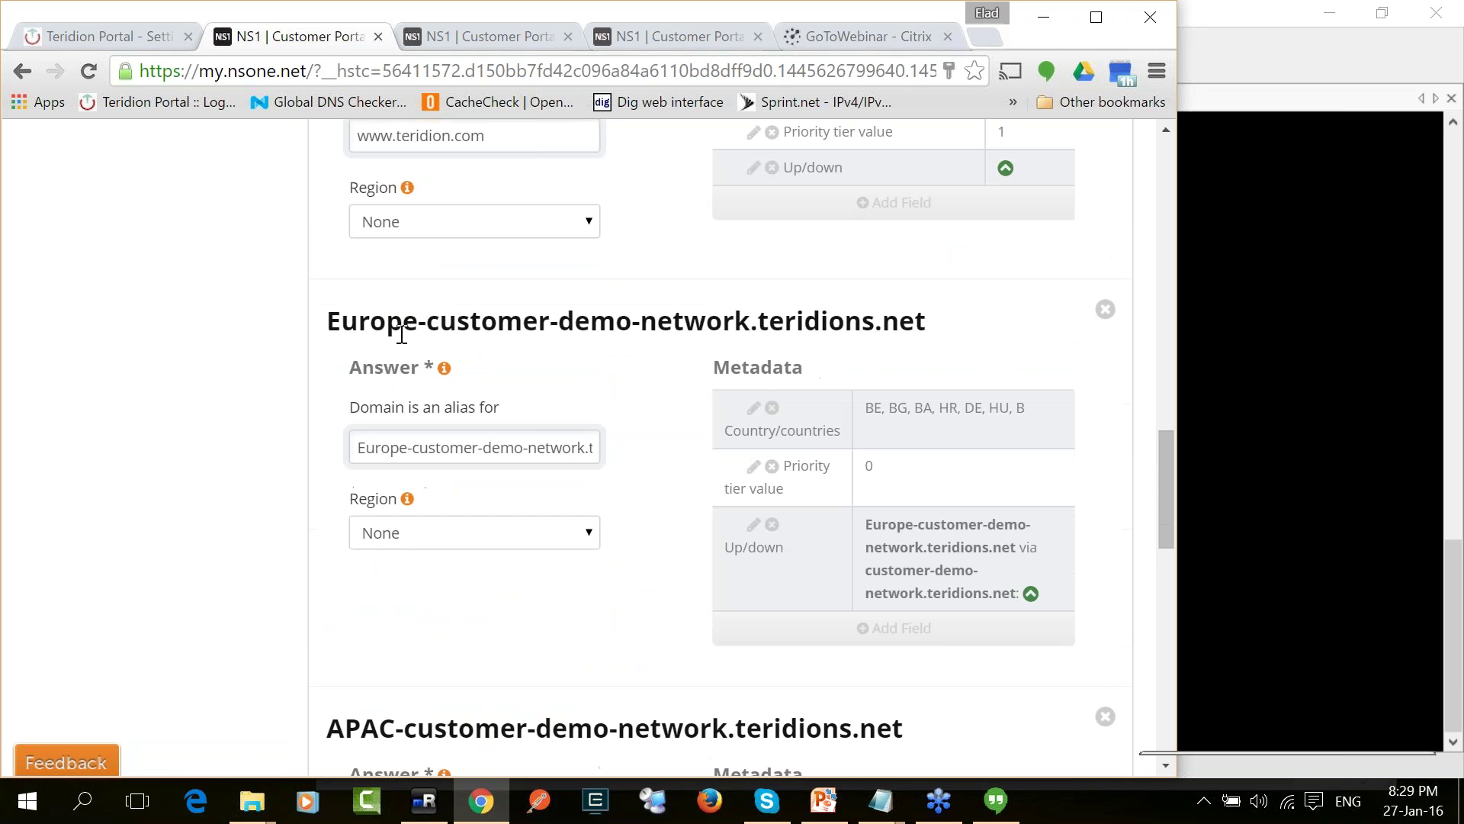
{"action": "scroll", "coordinate": [373, 488], "scroll_direction": "down", "scroll_amount": 2}
{"action": "scroll", "coordinate": [385, 496], "scroll_direction": "down", "scroll_amount": 4}
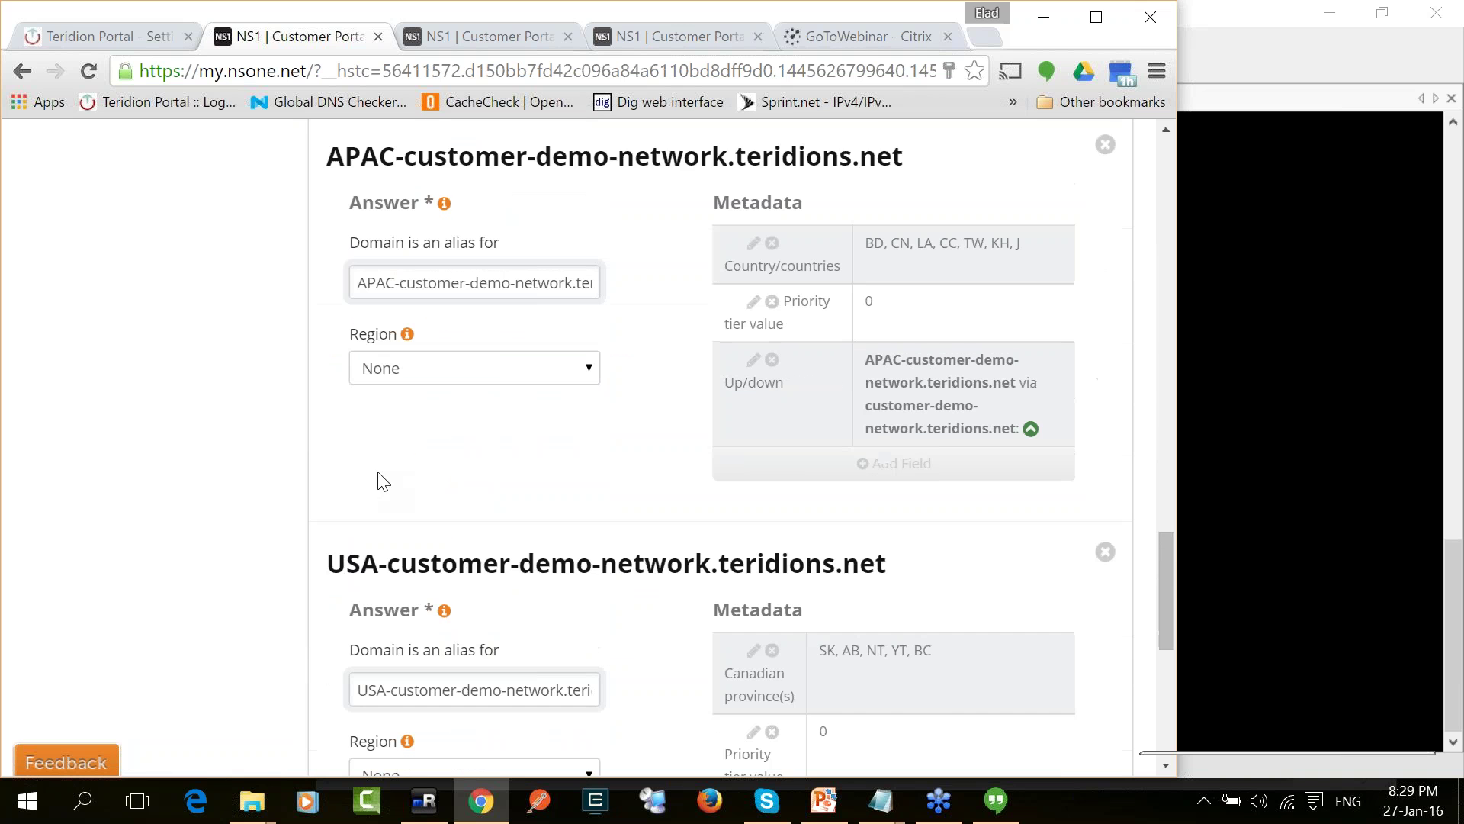
{"action": "scroll", "coordinate": [379, 526], "scroll_direction": "down", "scroll_amount": 2}
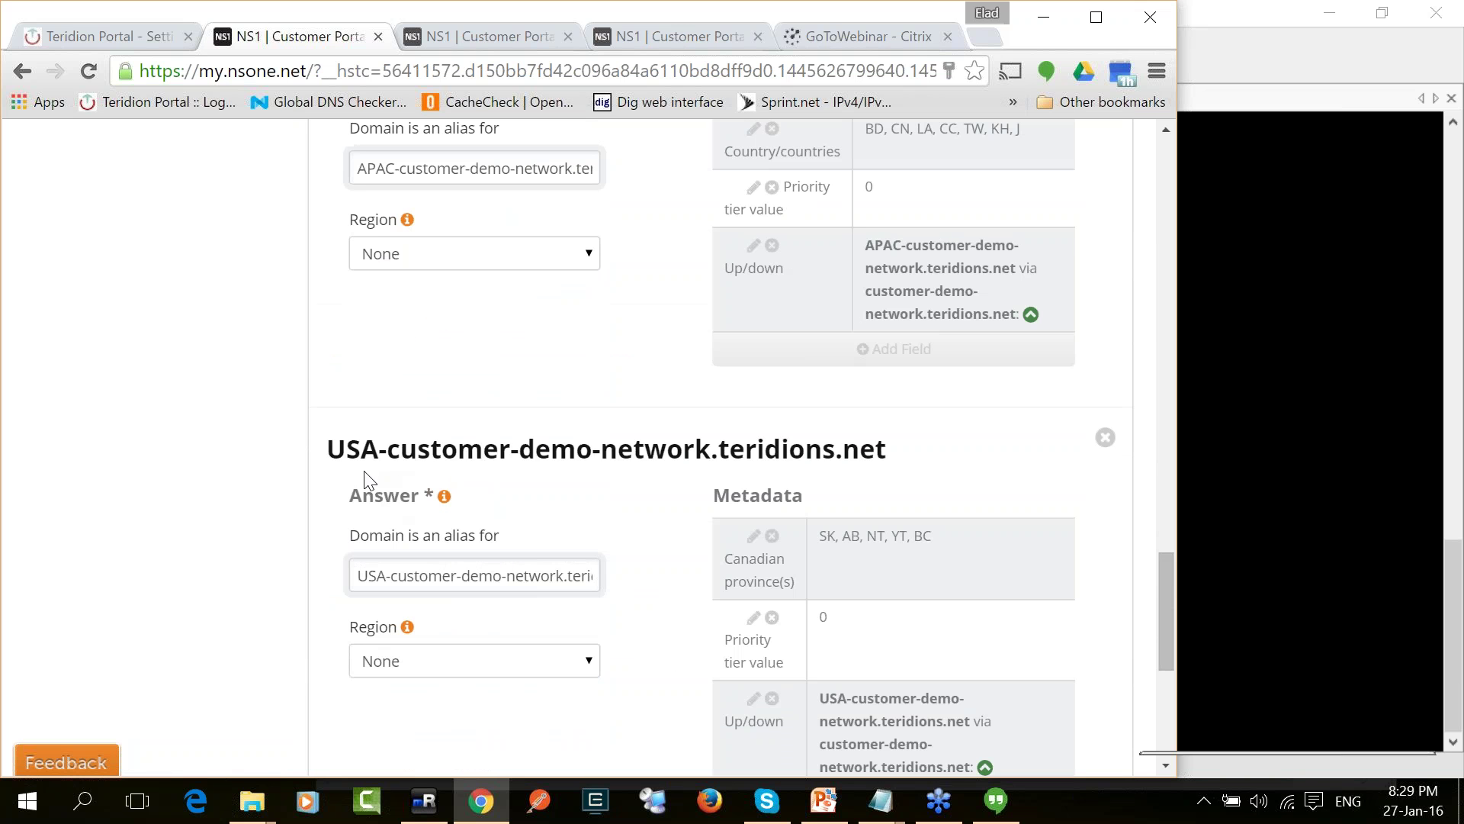
{"action": "scroll", "coordinate": [366, 477], "scroll_direction": "down", "scroll_amount": 4}
{"action": "scroll", "coordinate": [361, 474], "scroll_direction": "up", "scroll_amount": 3}
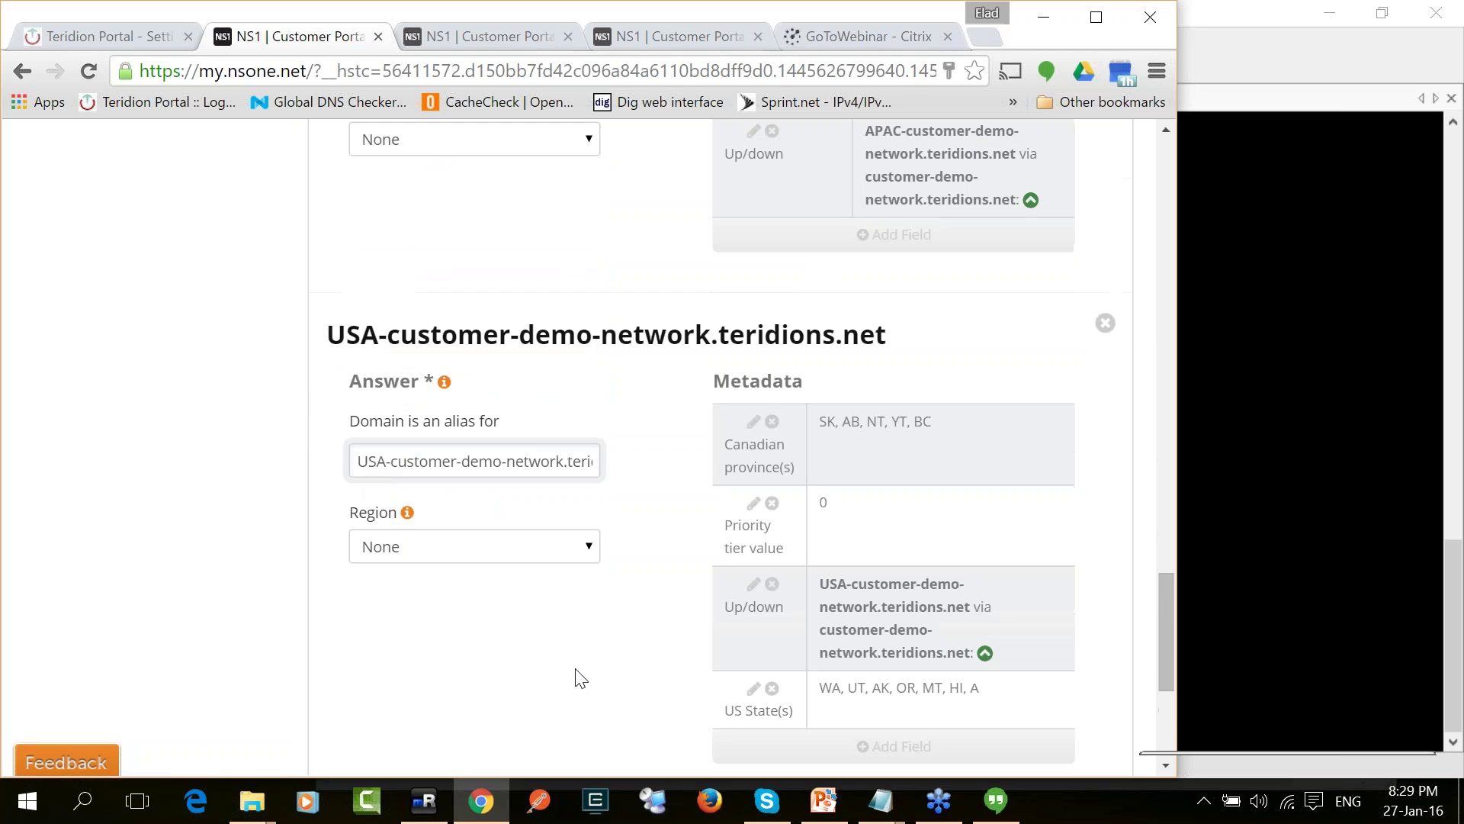
Step: Inspect the US states assigned to the USA answer without changing them, and highlight the answer's domain name
{"action": "left_click", "coordinate": [754, 689]}
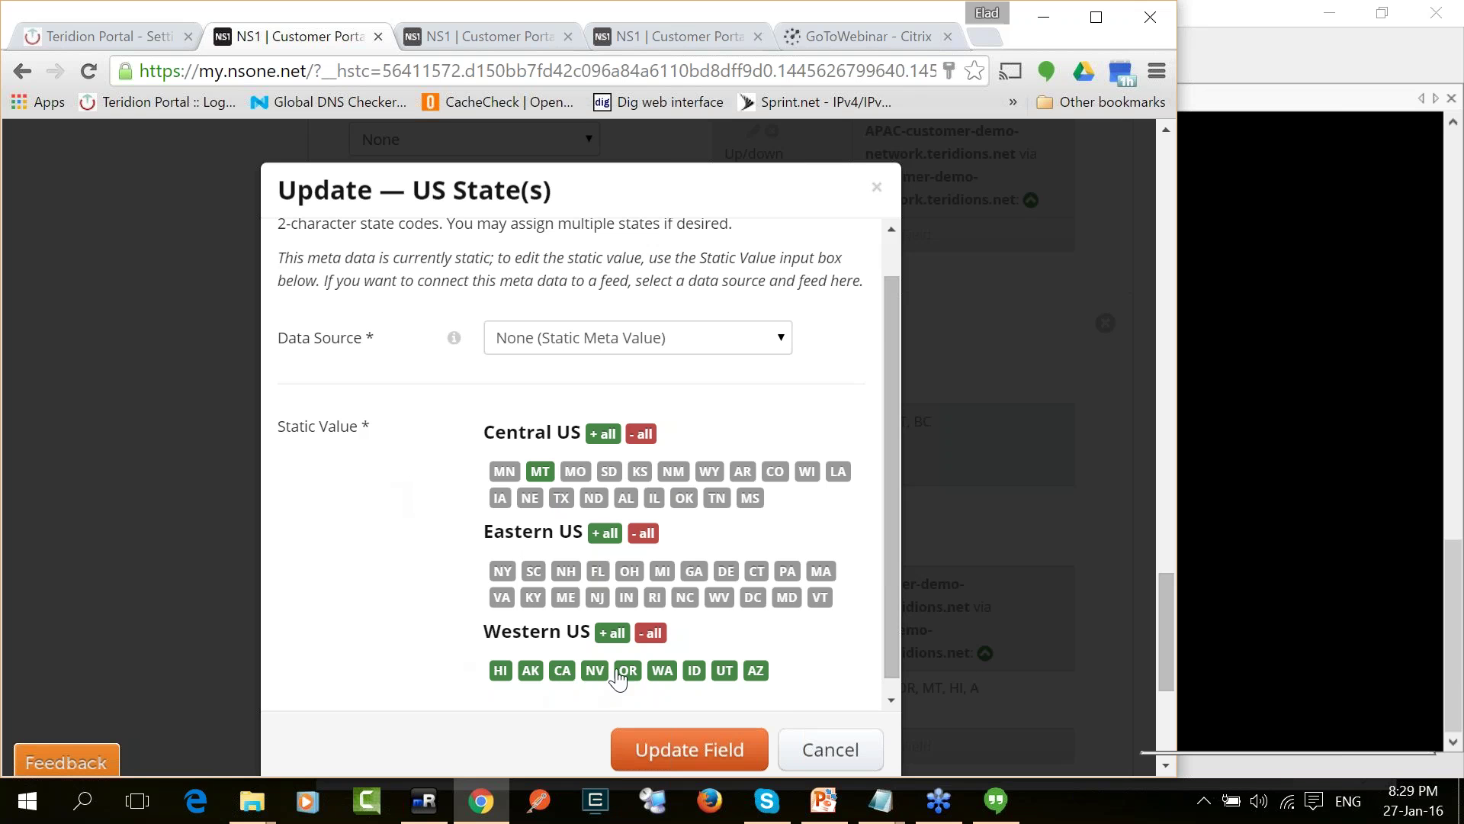
{"action": "left_click", "coordinate": [820, 759]}
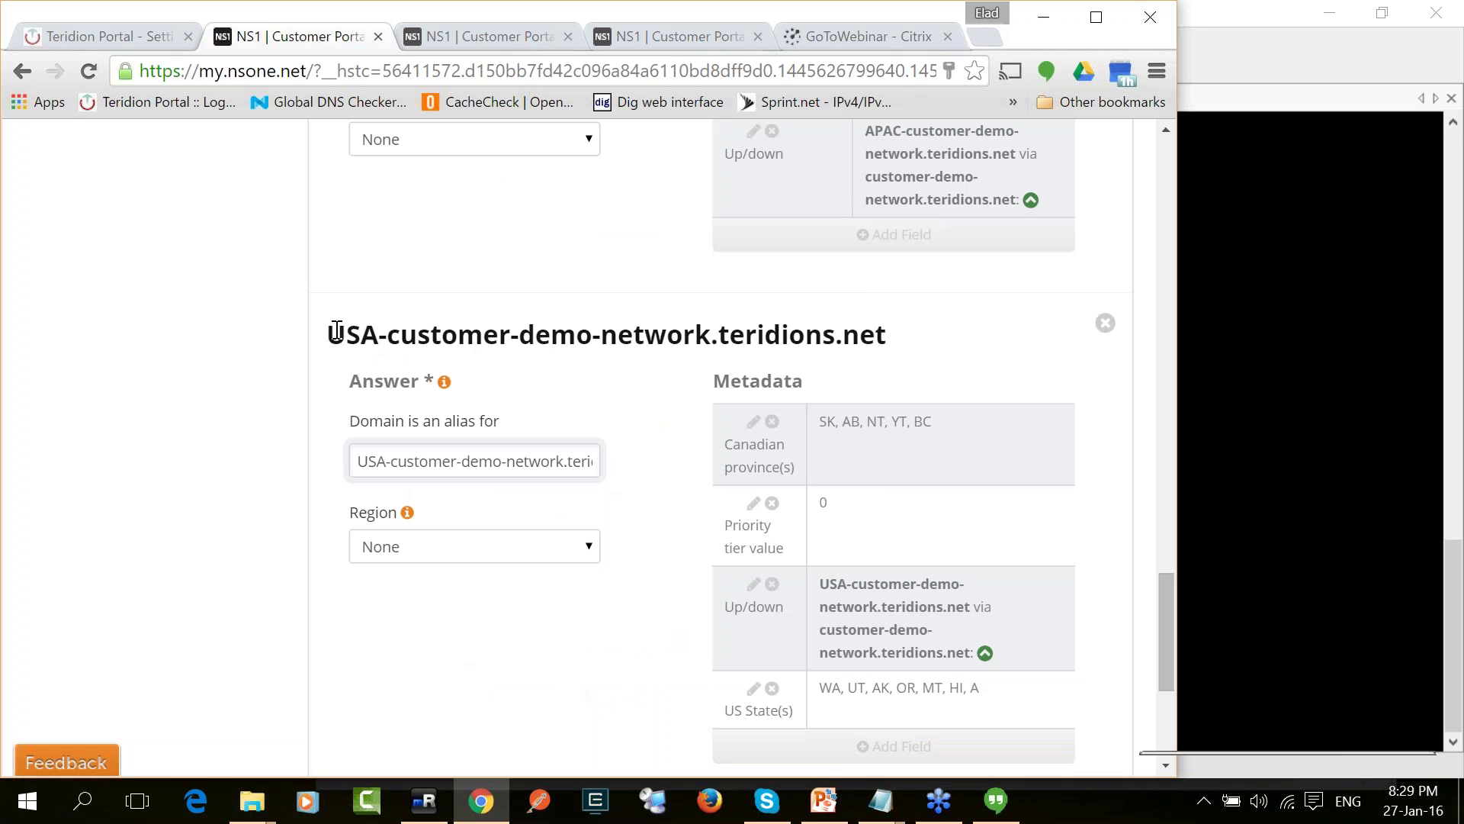
{"action": "left_click_drag", "start_coordinate": [336, 333], "coordinate": [884, 336]}
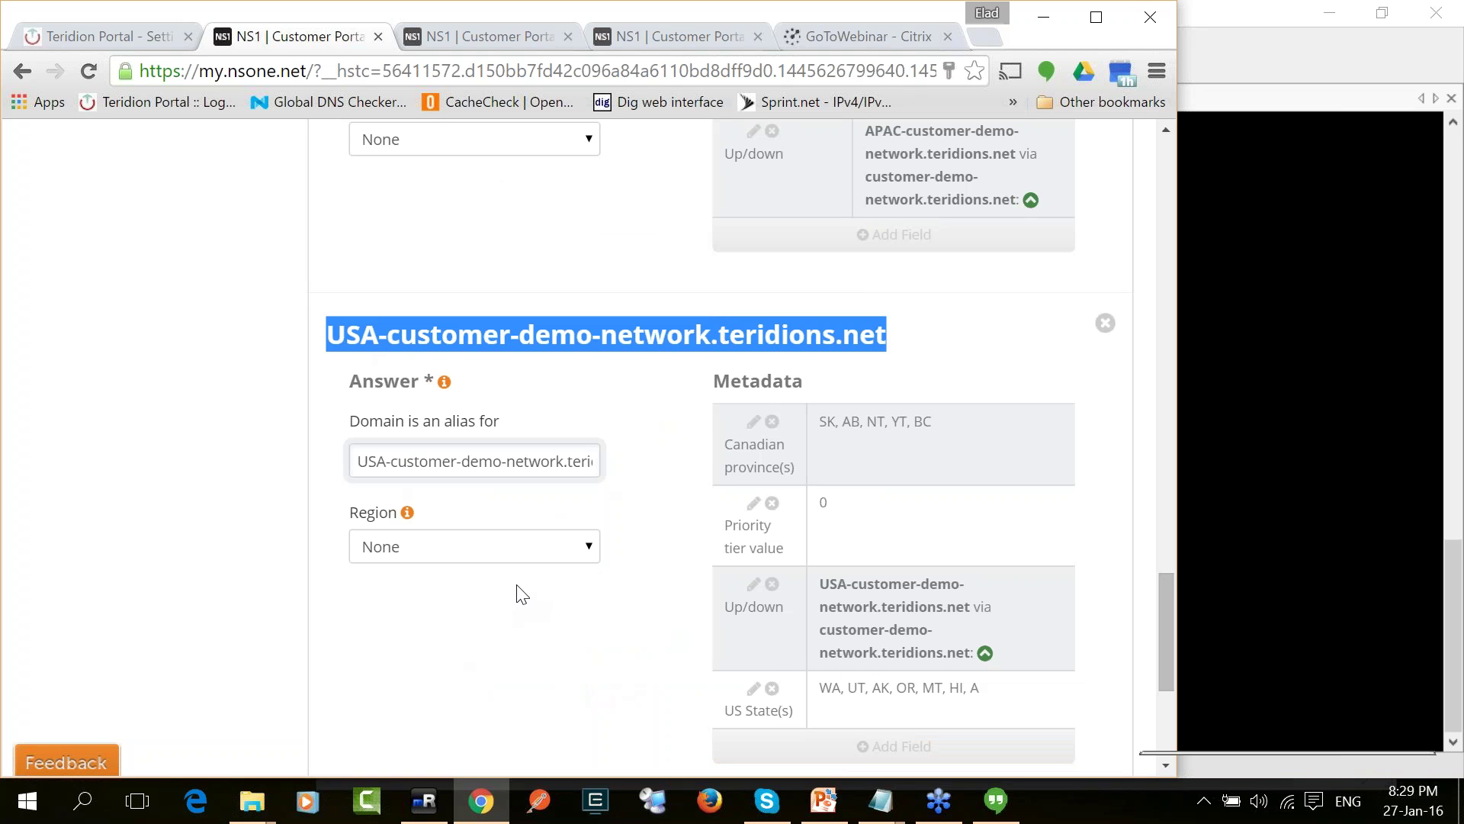
Step: Copy the CName customer-demo-network.teridions.net from the Teridion portal and run a host lookup on it in the mRemoteNG SJC console
{"action": "left_click", "coordinate": [420, 813]}
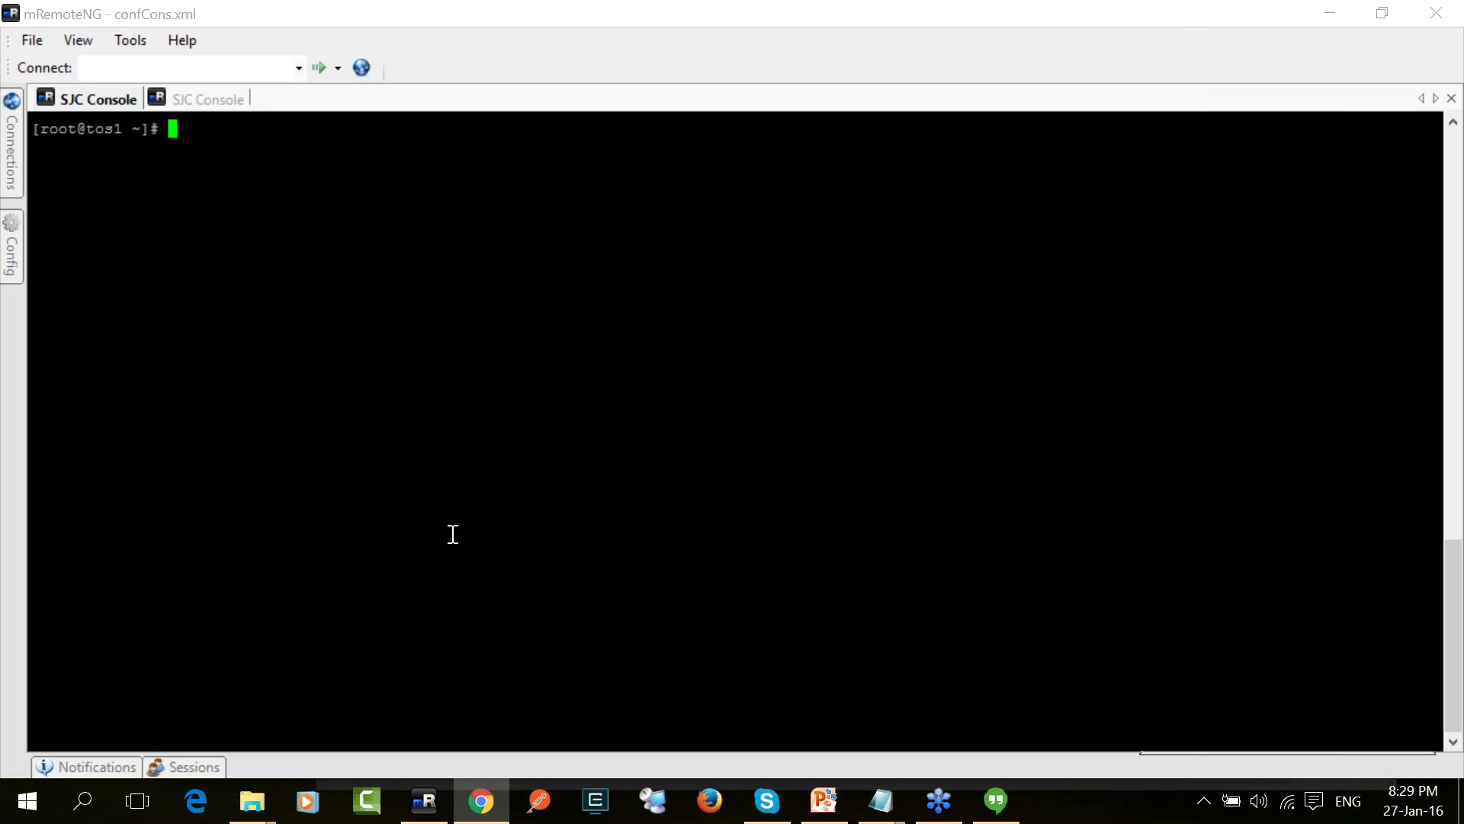
{"action": "left_click", "coordinate": [476, 802]}
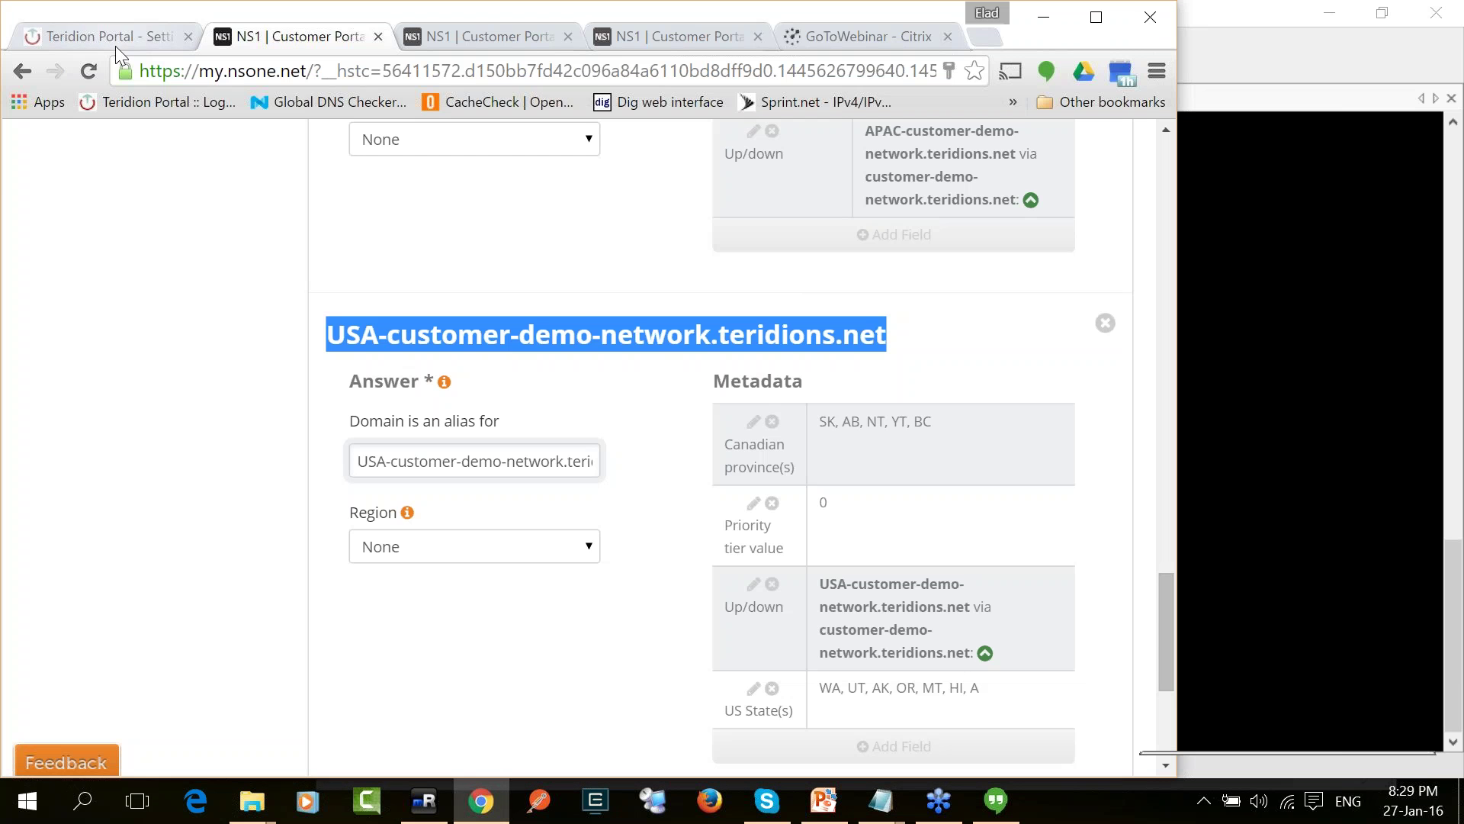
{"action": "left_click", "coordinate": [121, 35]}
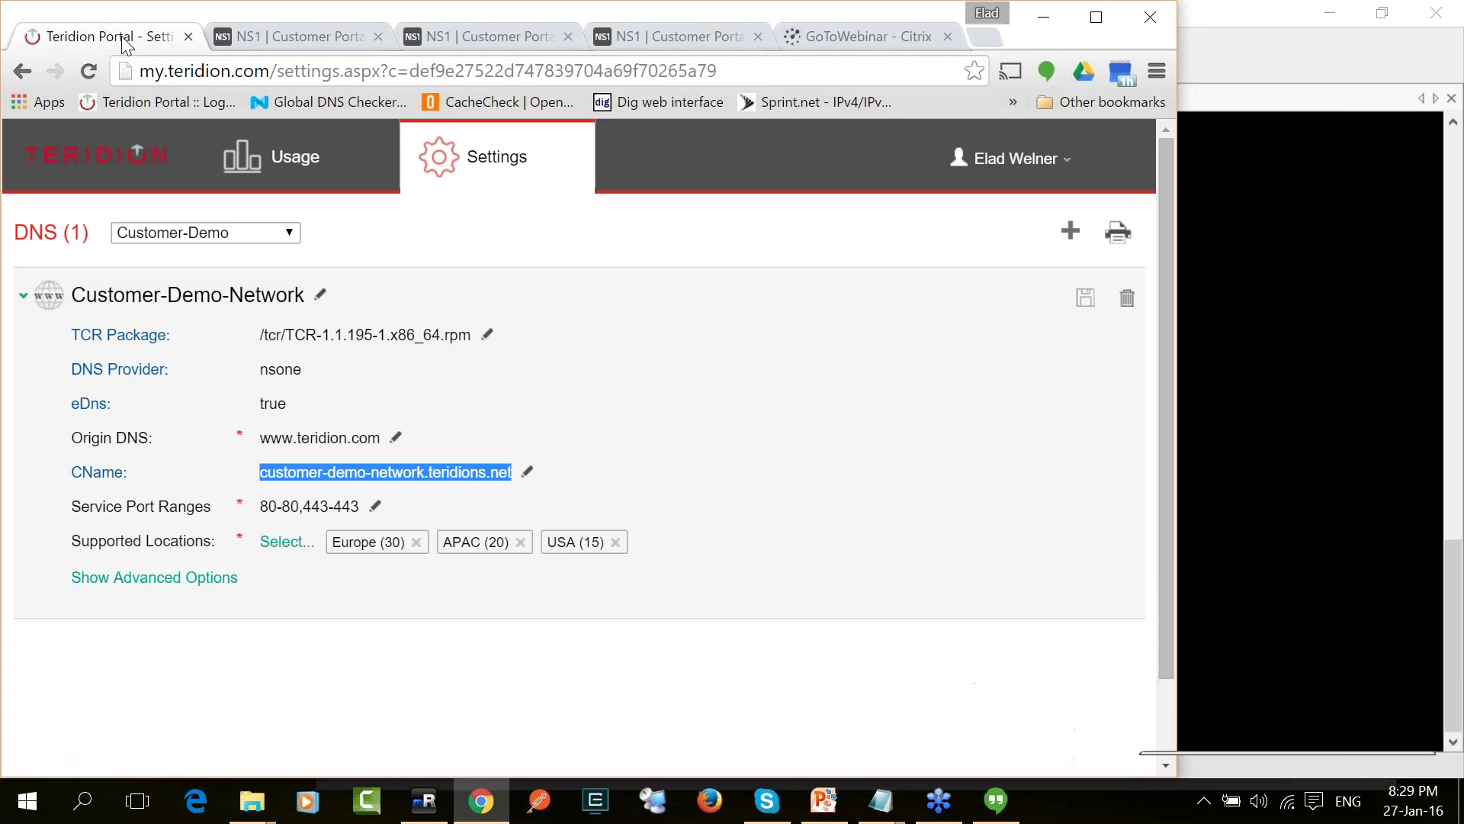
{"action": "right_click", "coordinate": [373, 473]}
{"action": "left_click", "coordinate": [400, 485]}
{"action": "left_click", "coordinate": [412, 804]}
{"action": "type", "text": "host"}
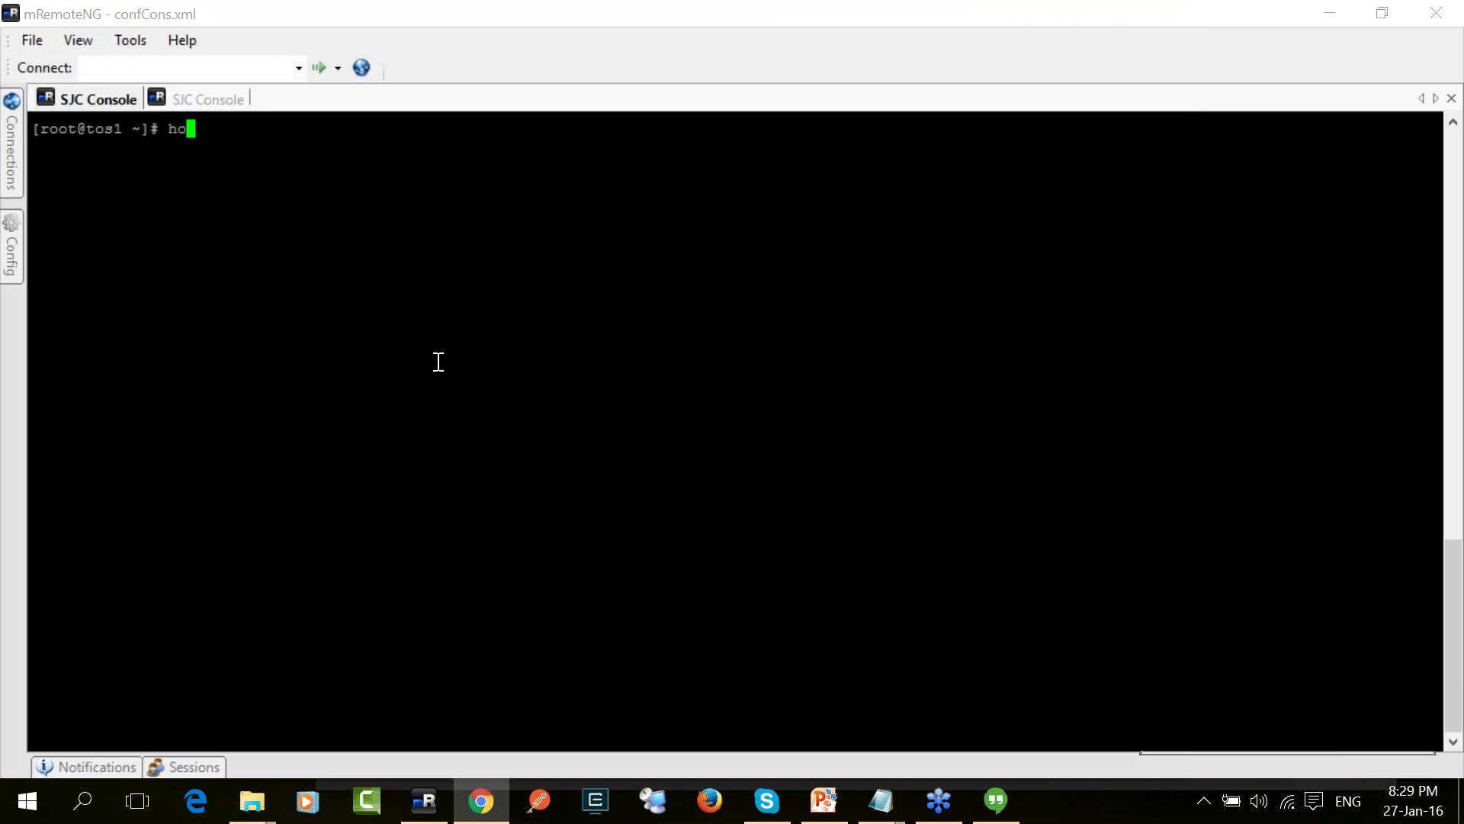
{"action": "right_click", "coordinate": [524, 268]}
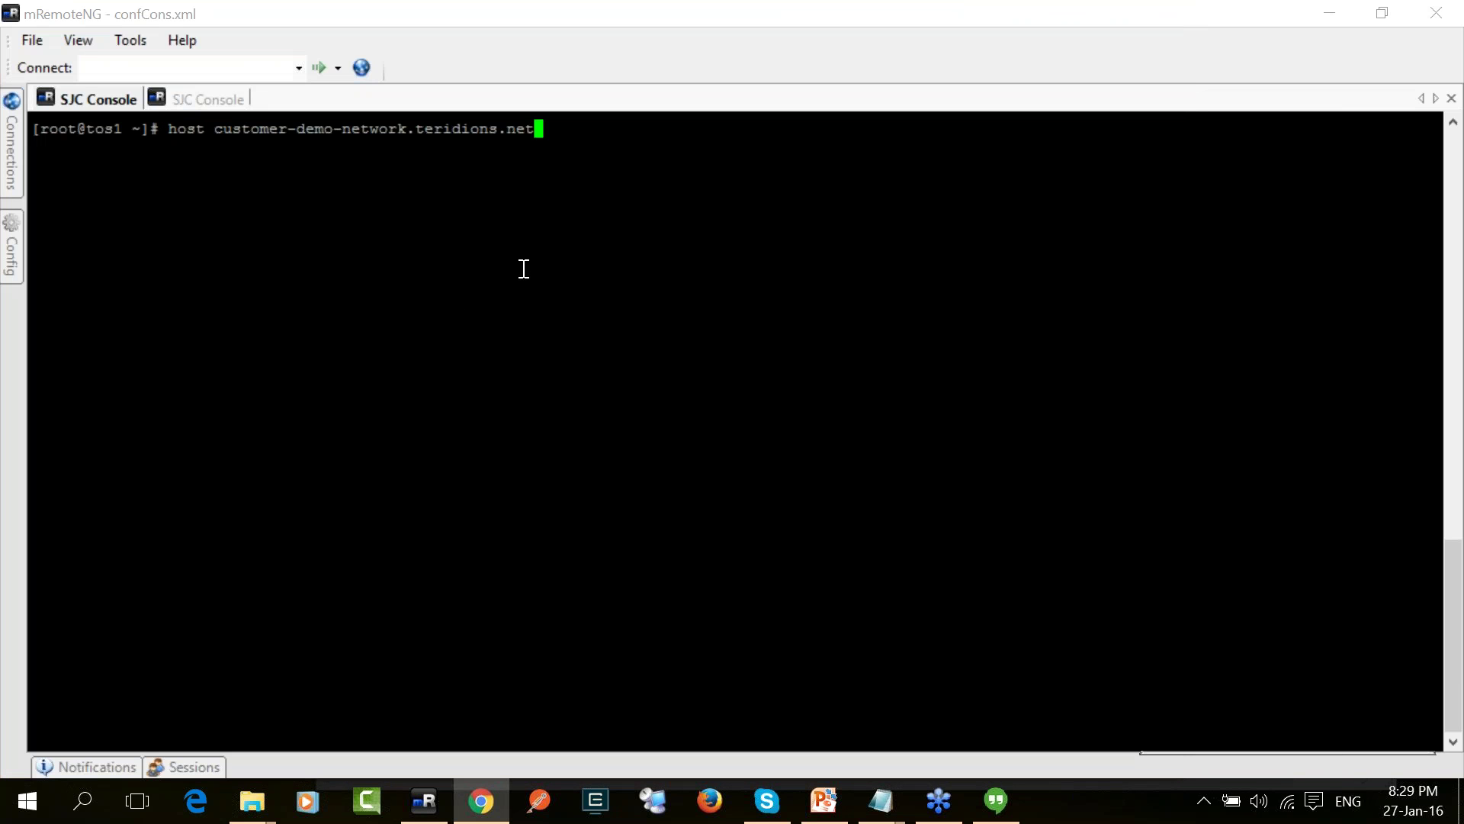
{"action": "key", "text": "Return"}
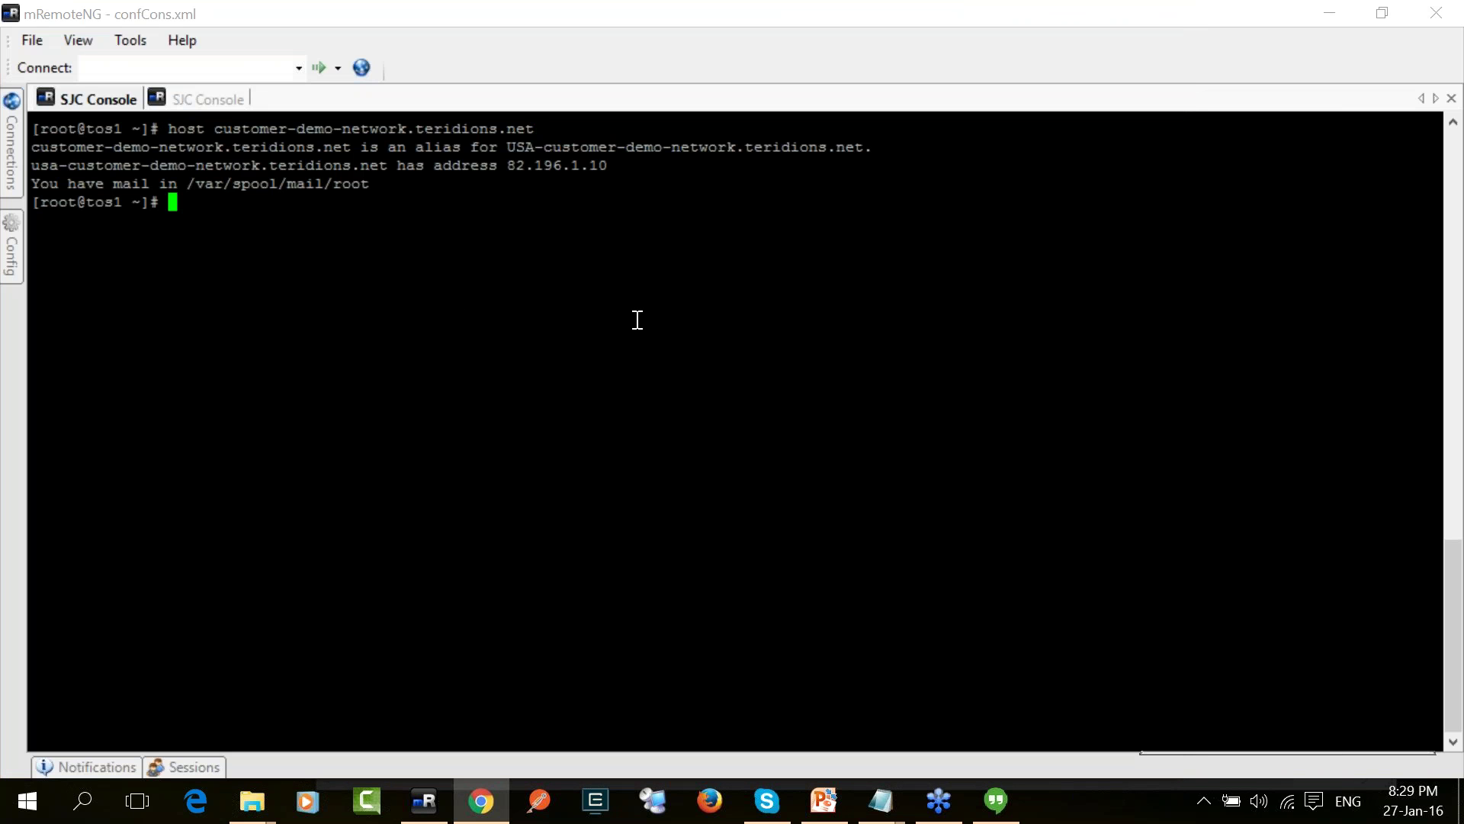
Step: Highlight the alias in the lookup output and check the US states assigned to the matching USA answer in NS1
{"action": "left_click_drag", "start_coordinate": [509, 146], "coordinate": [863, 146]}
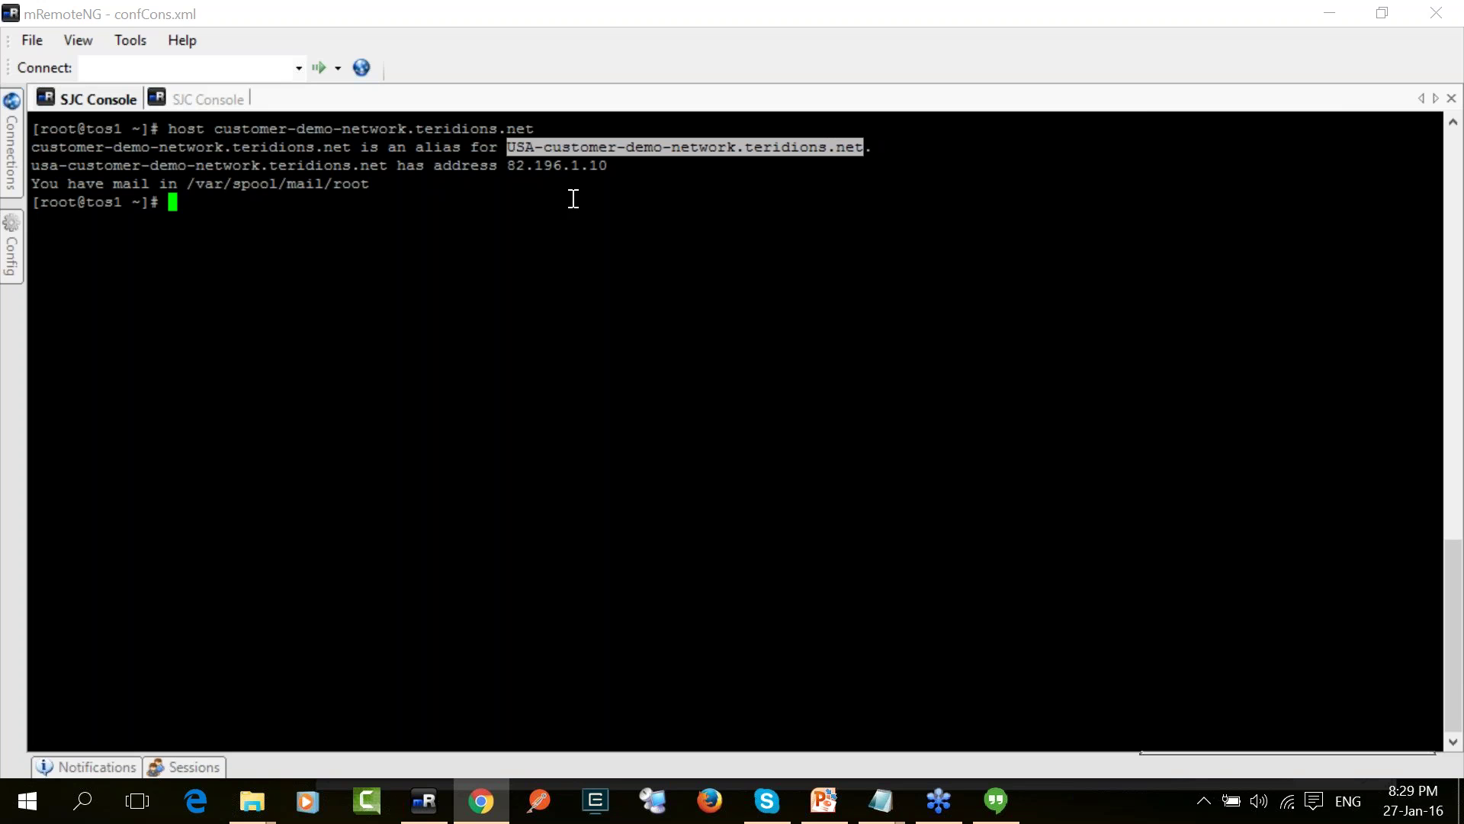
{"action": "left_click", "coordinate": [468, 803]}
{"action": "key", "text": "ctrl+Tab"}
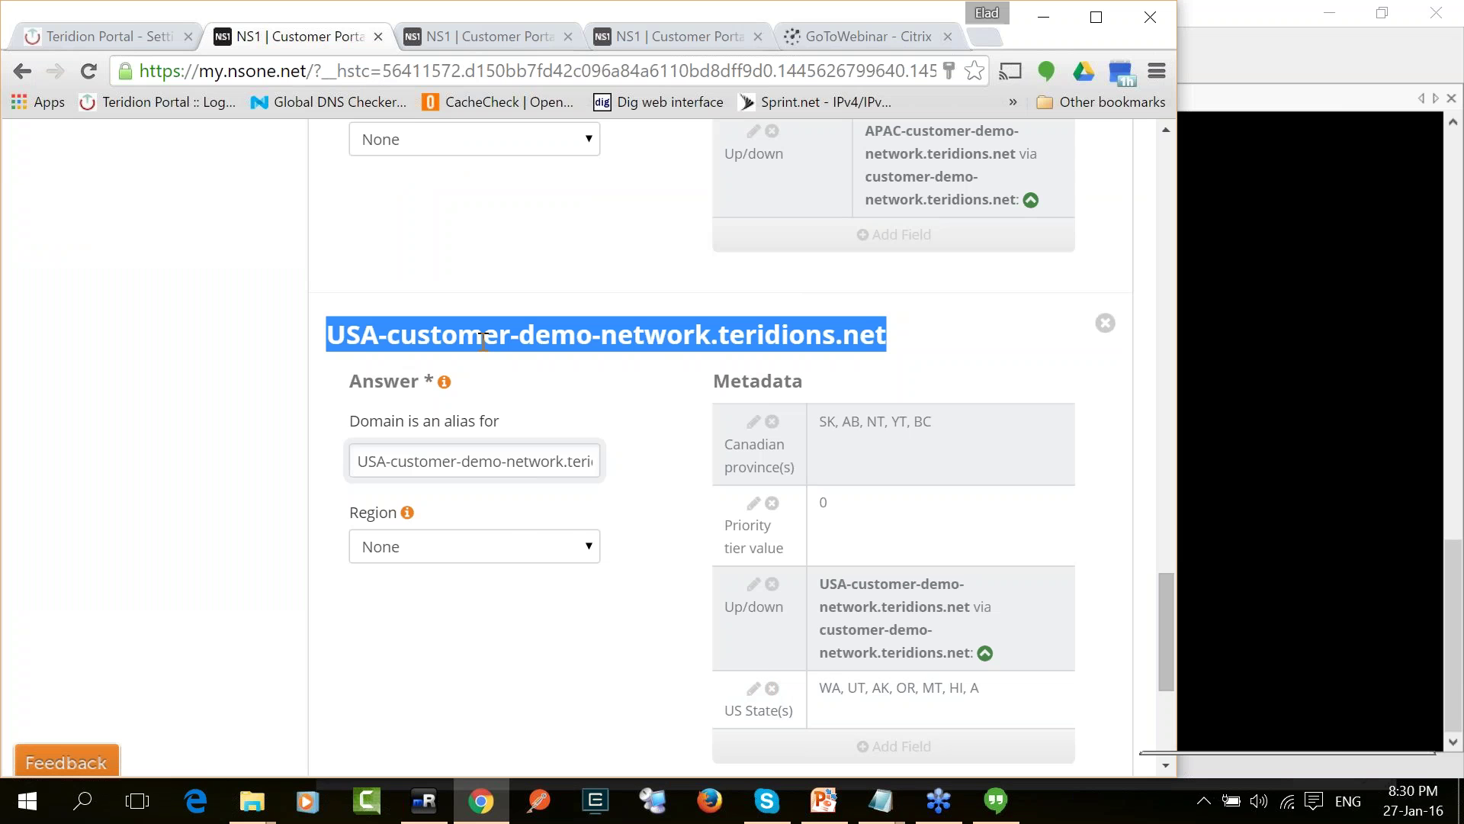
{"action": "left_click", "coordinate": [753, 689]}
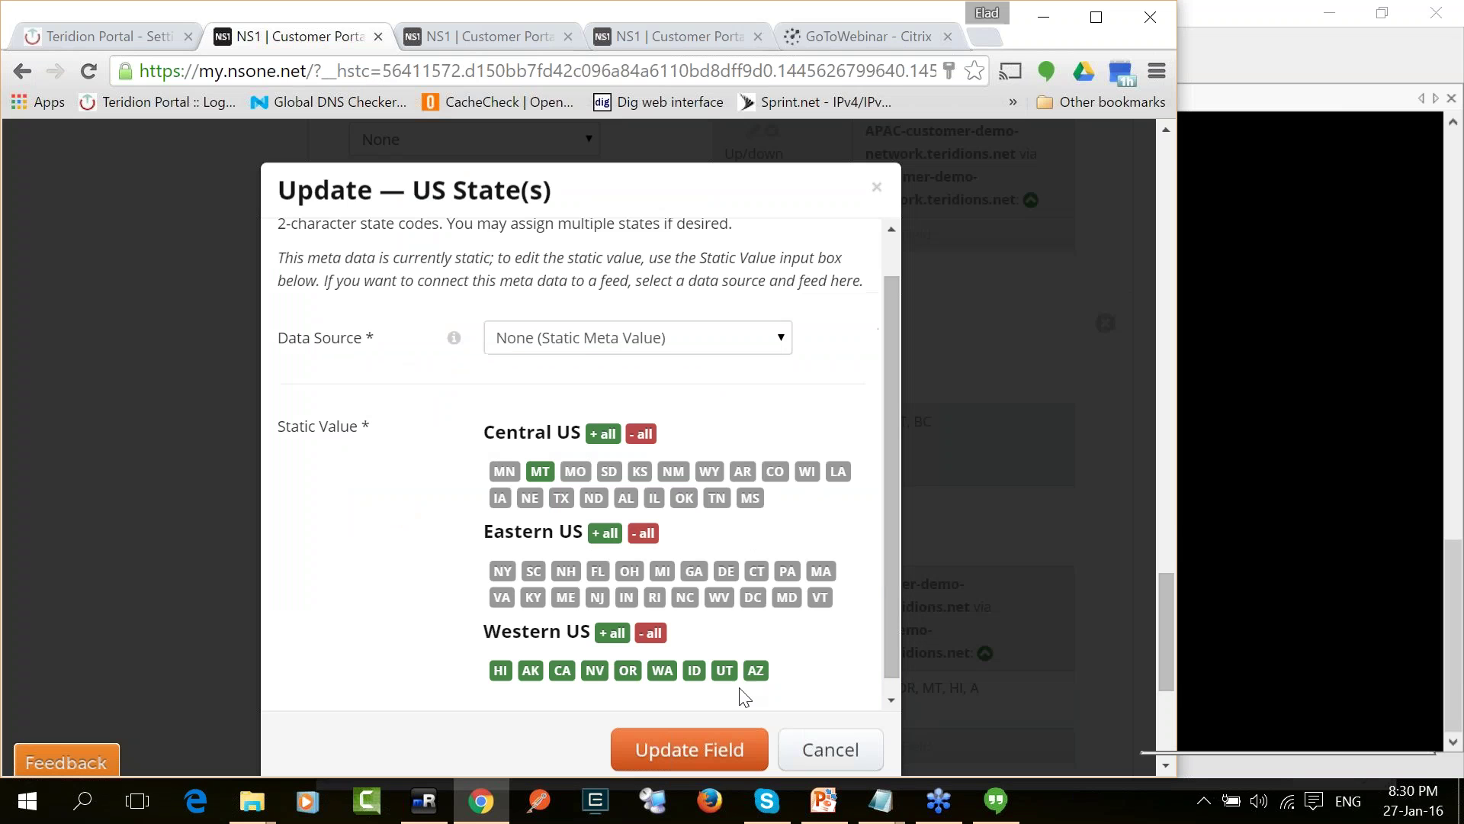
{"action": "left_click", "coordinate": [817, 751]}
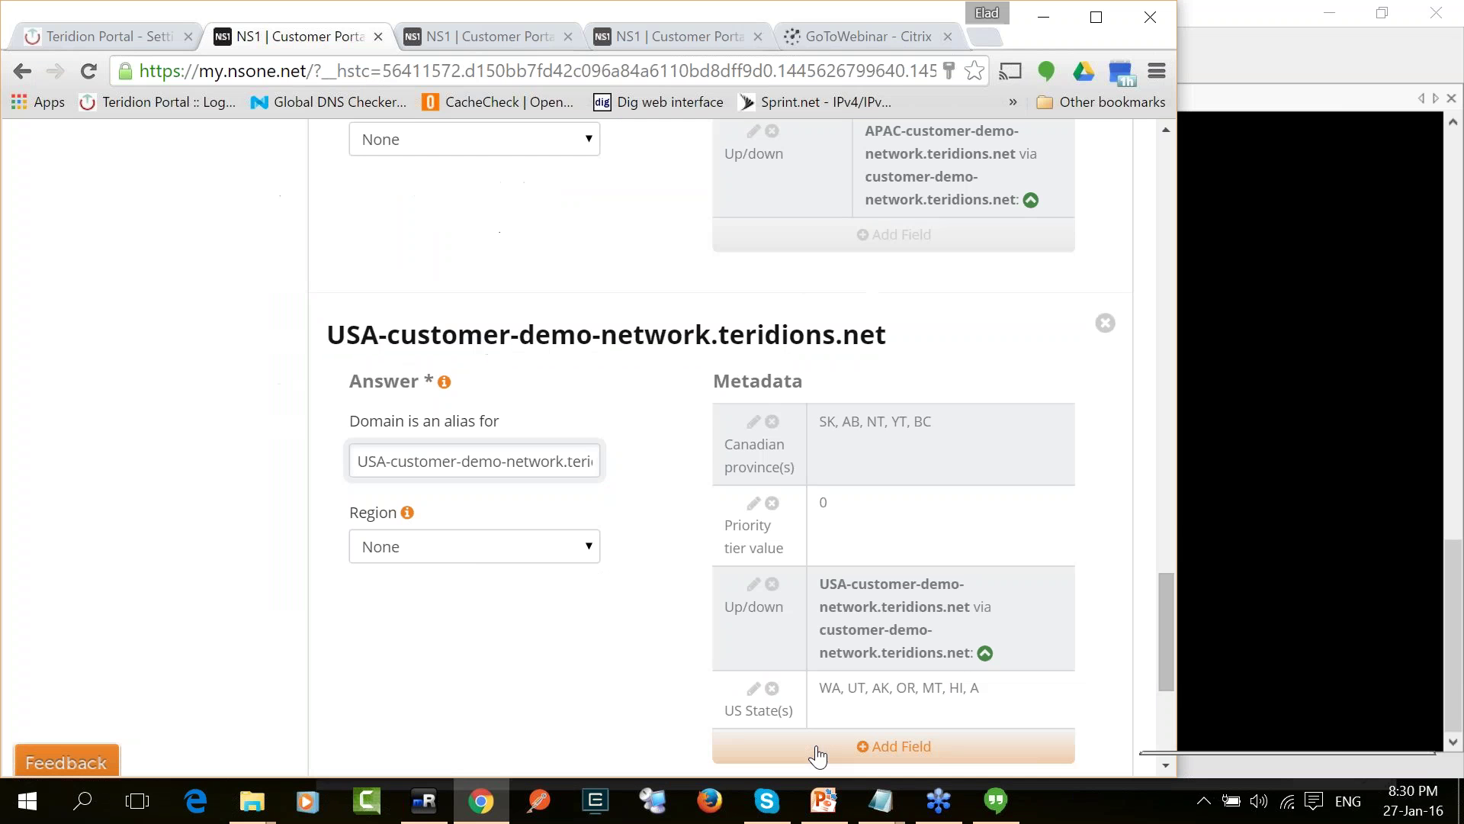
Step: Return to the mRemoteNG console and connect to the Frankfurt server over SSH
{"action": "left_click", "coordinate": [423, 802]}
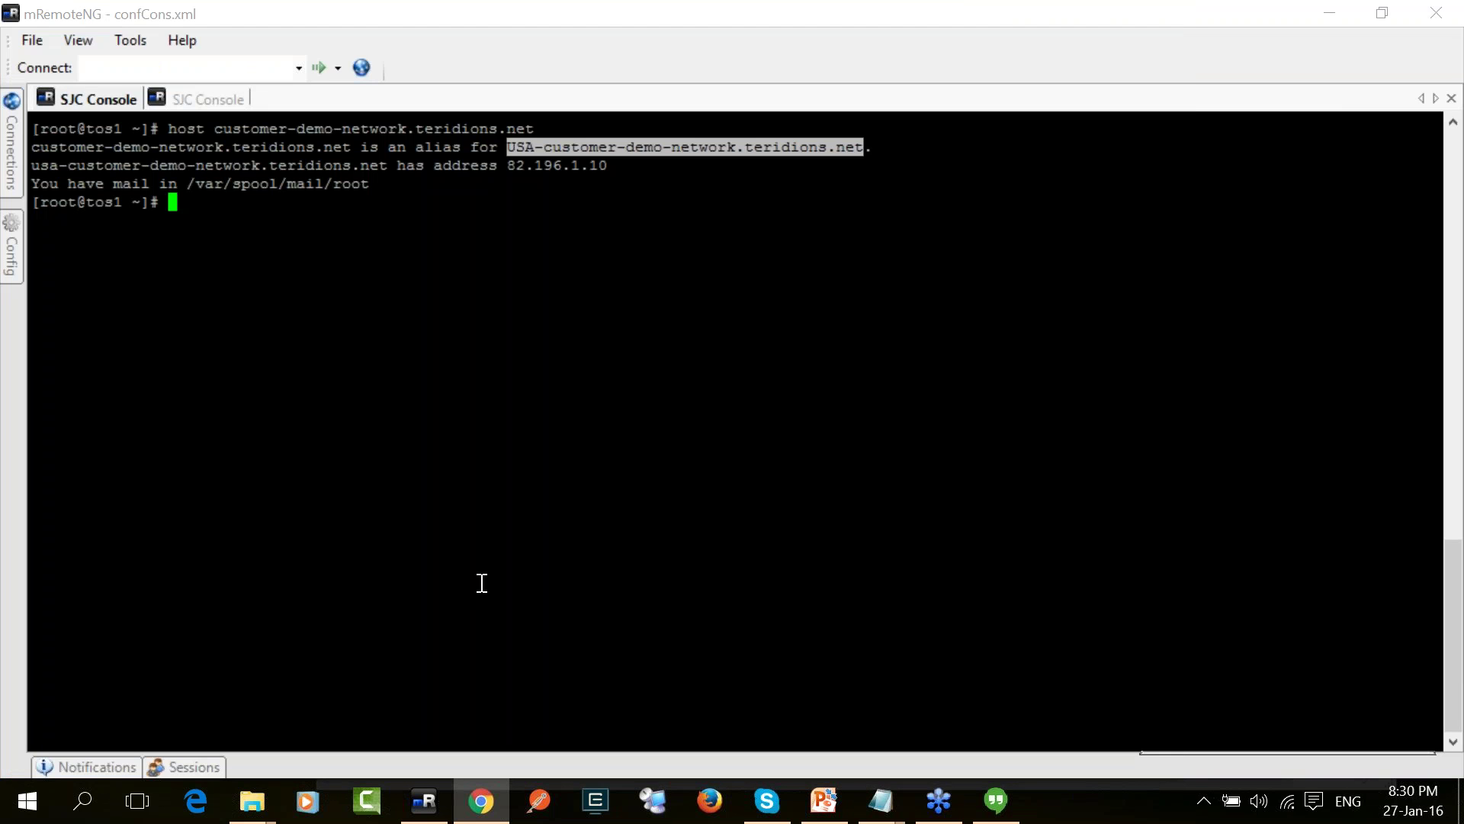
{"action": "type", "text": "ssh Frankfurt"}
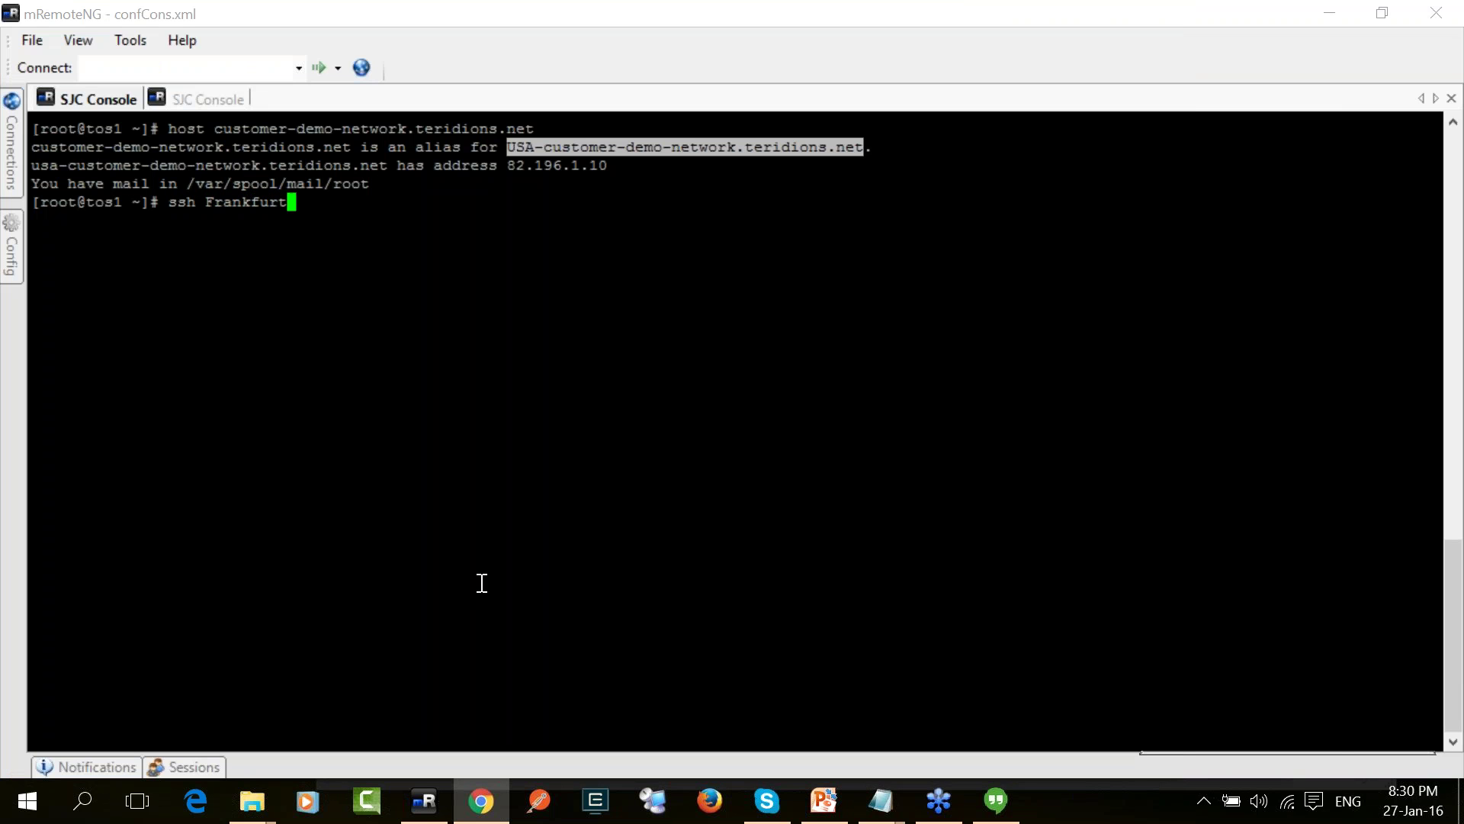
{"action": "key", "text": "Return"}
Step: Run a host lookup on customer-demo-network.teridions.net from the Frankfurt server, reusing the name from the earlier lookup
{"action": "type", "text": "host"}
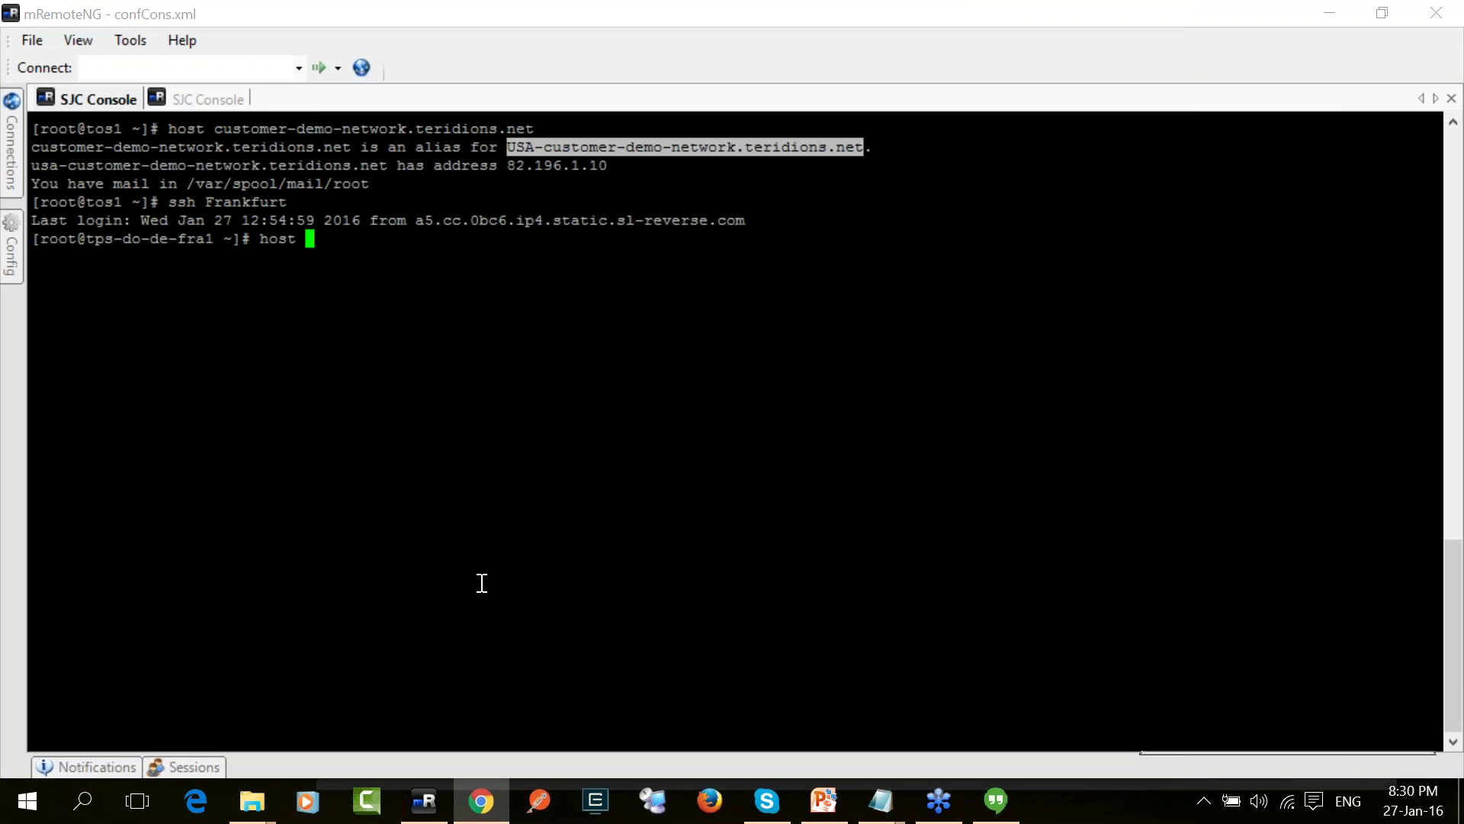
{"action": "double_click", "coordinate": [306, 128]}
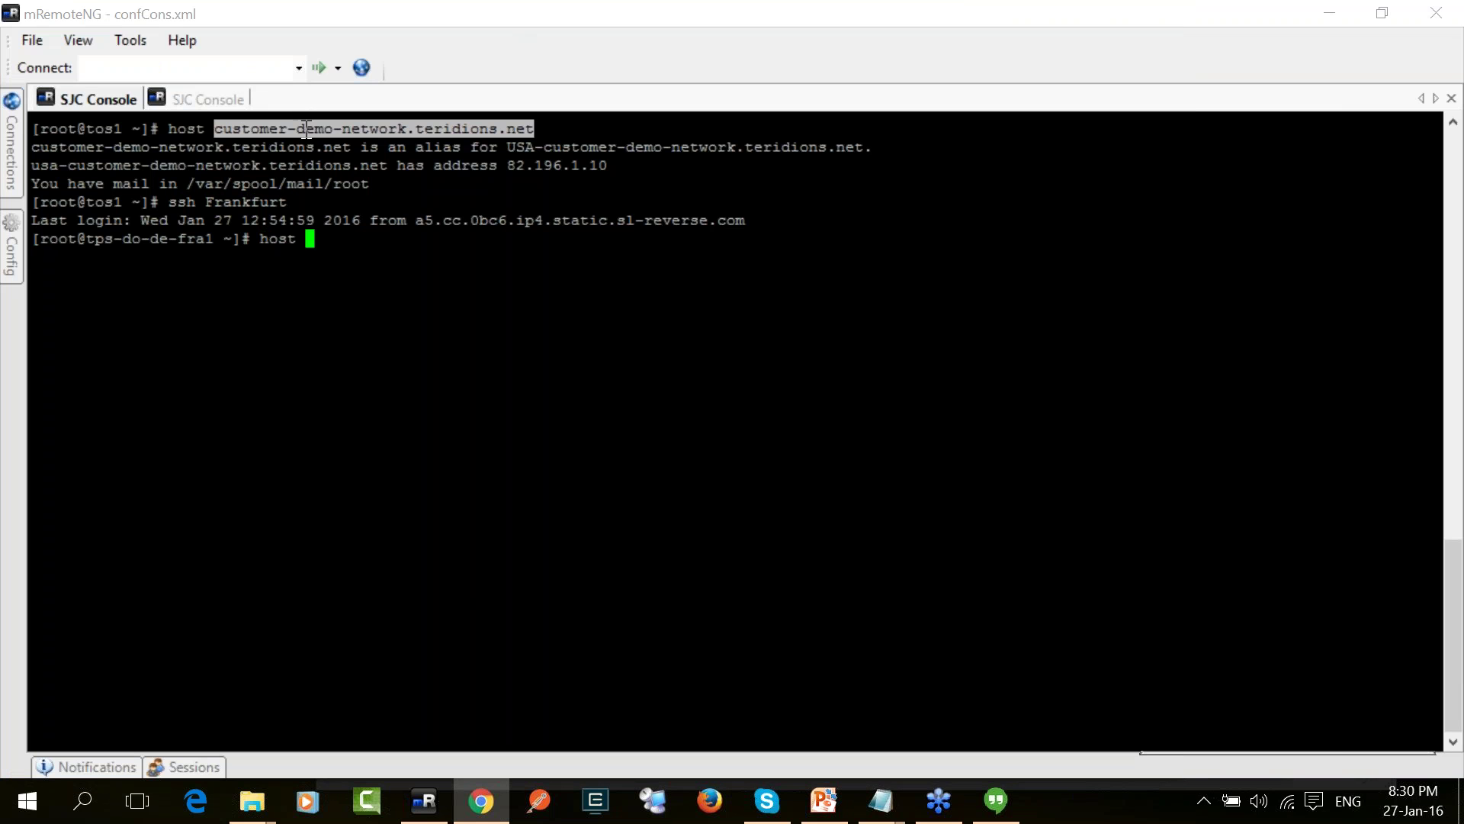
{"action": "right_click", "coordinate": [309, 128]}
{"action": "key", "text": "Return"}
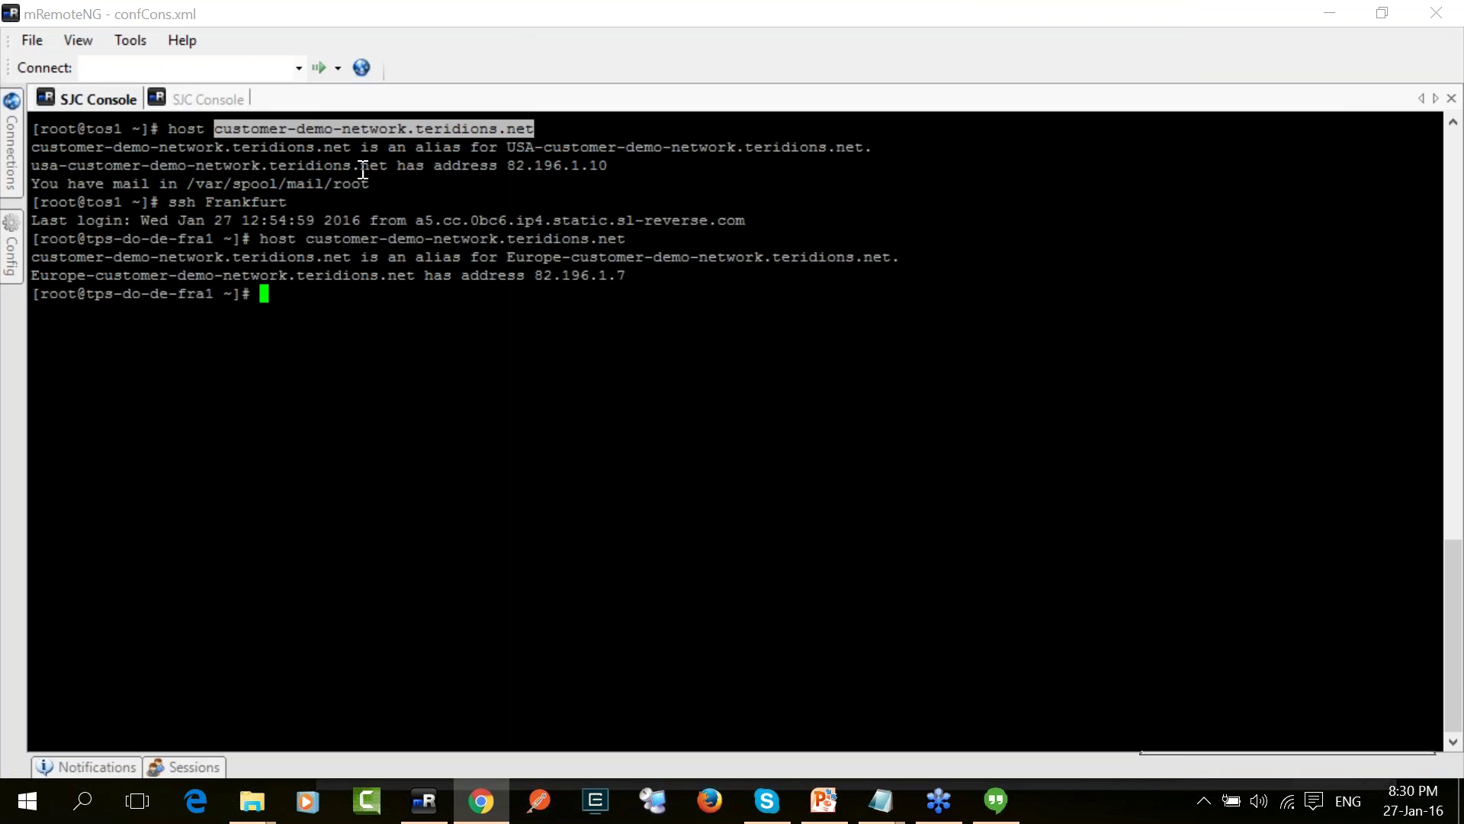
Step: Compare the Frankfurt and SJC lookup outputs by highlighting each returned alias and its IP address
{"action": "double_click", "coordinate": [536, 257]}
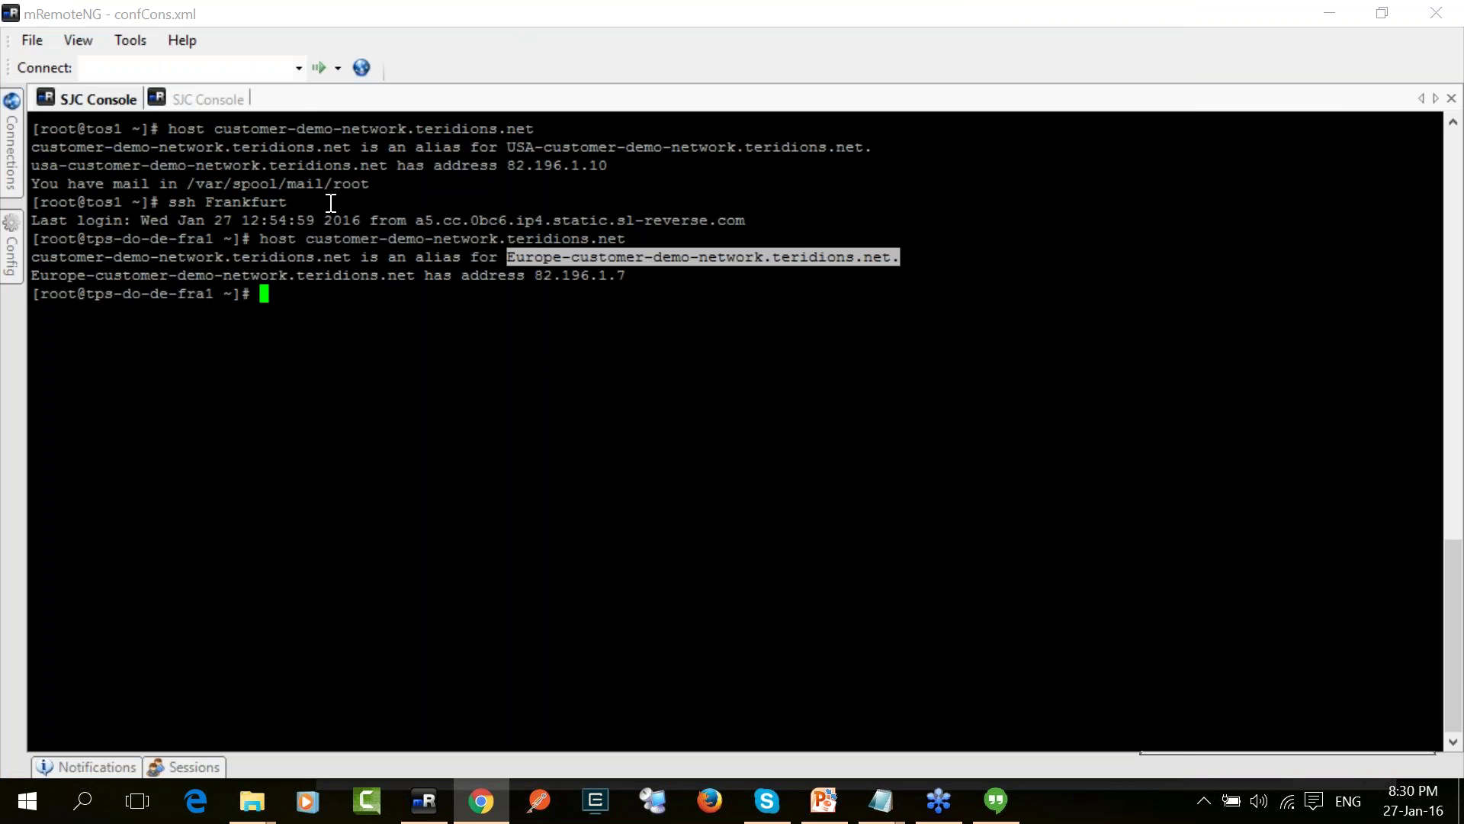
{"action": "double_click", "coordinate": [542, 147]}
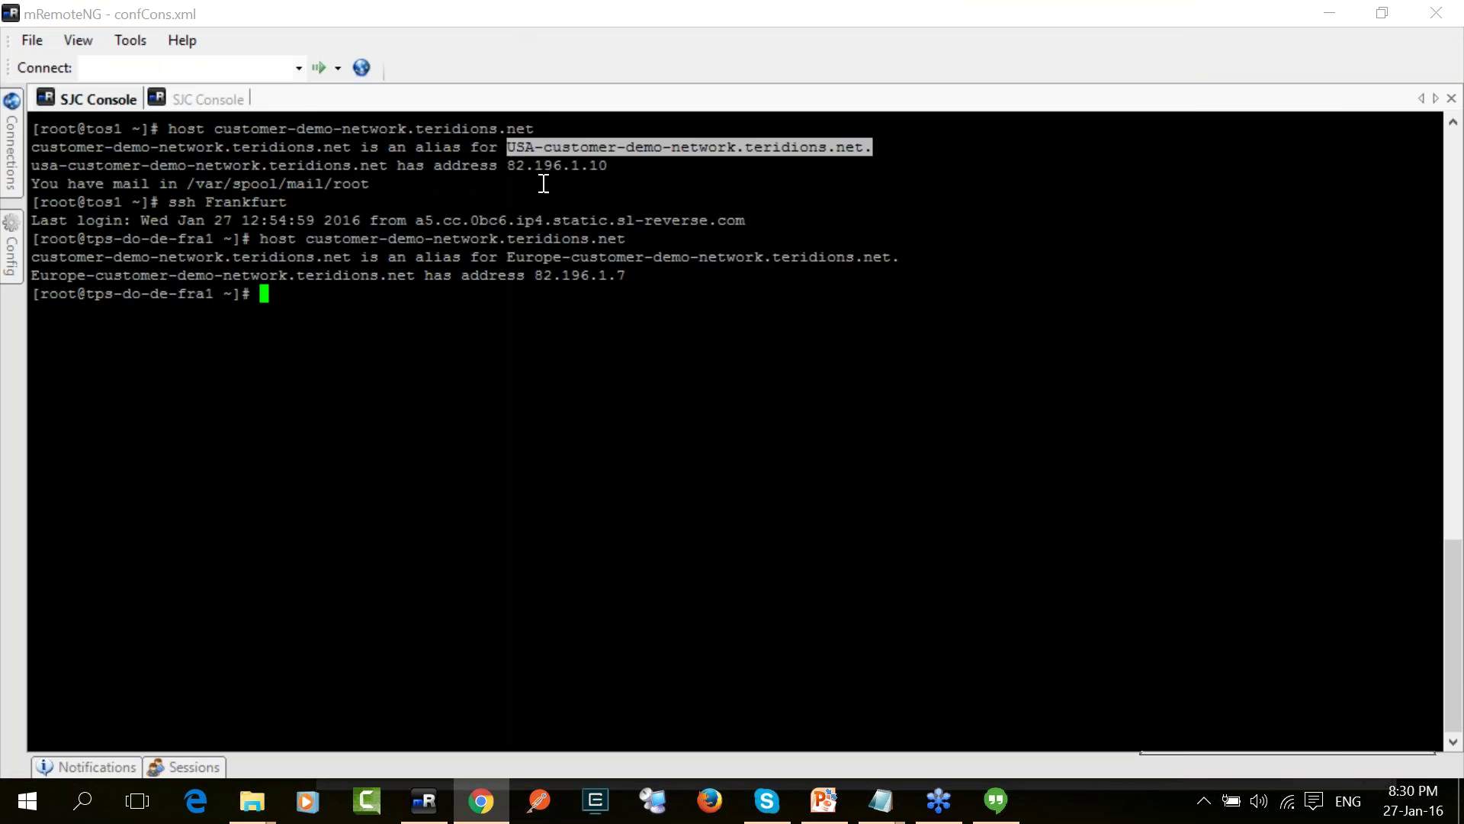
{"action": "double_click", "coordinate": [539, 256]}
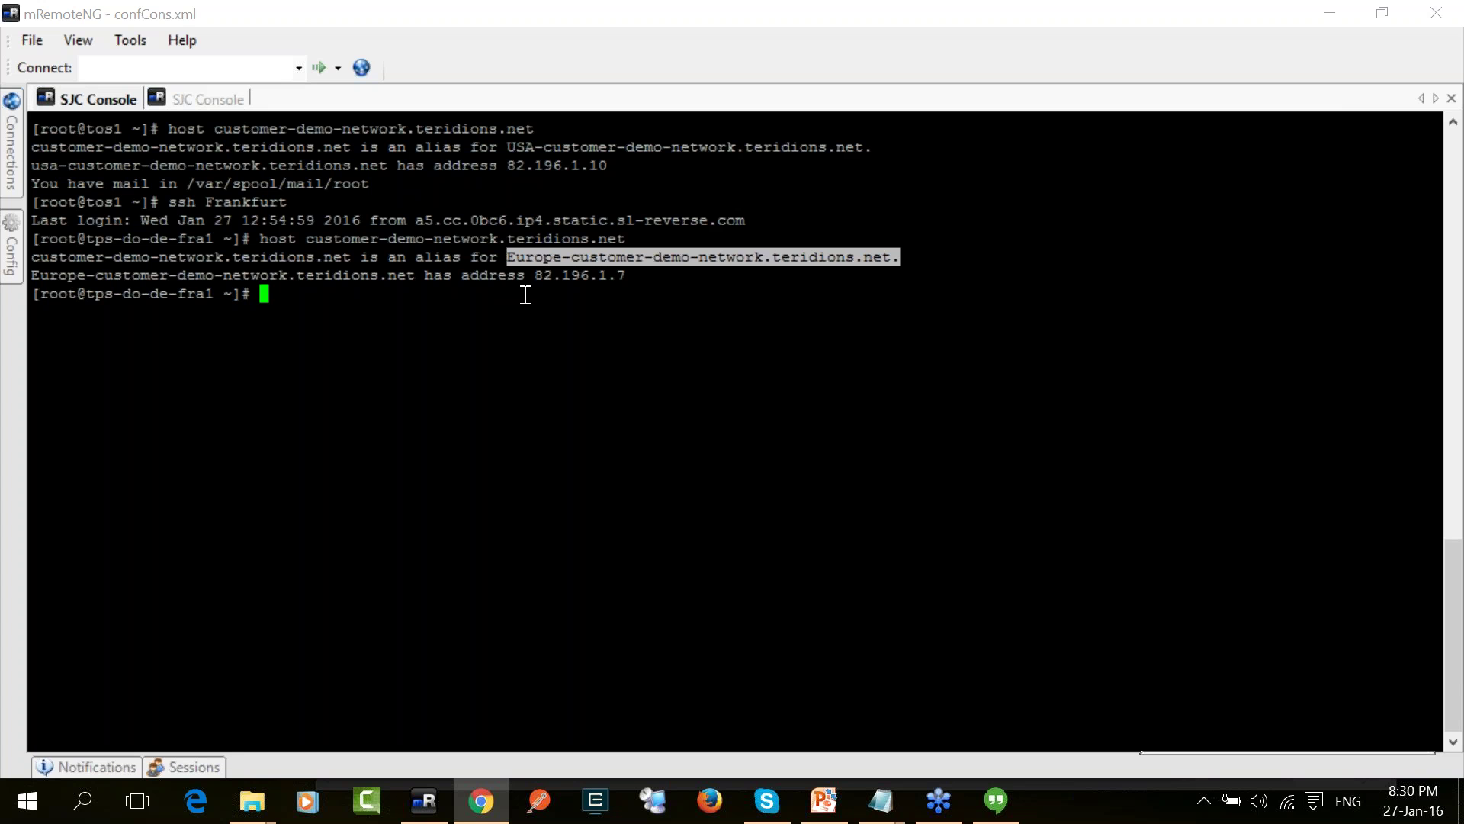
{"action": "double_click", "coordinate": [565, 276]}
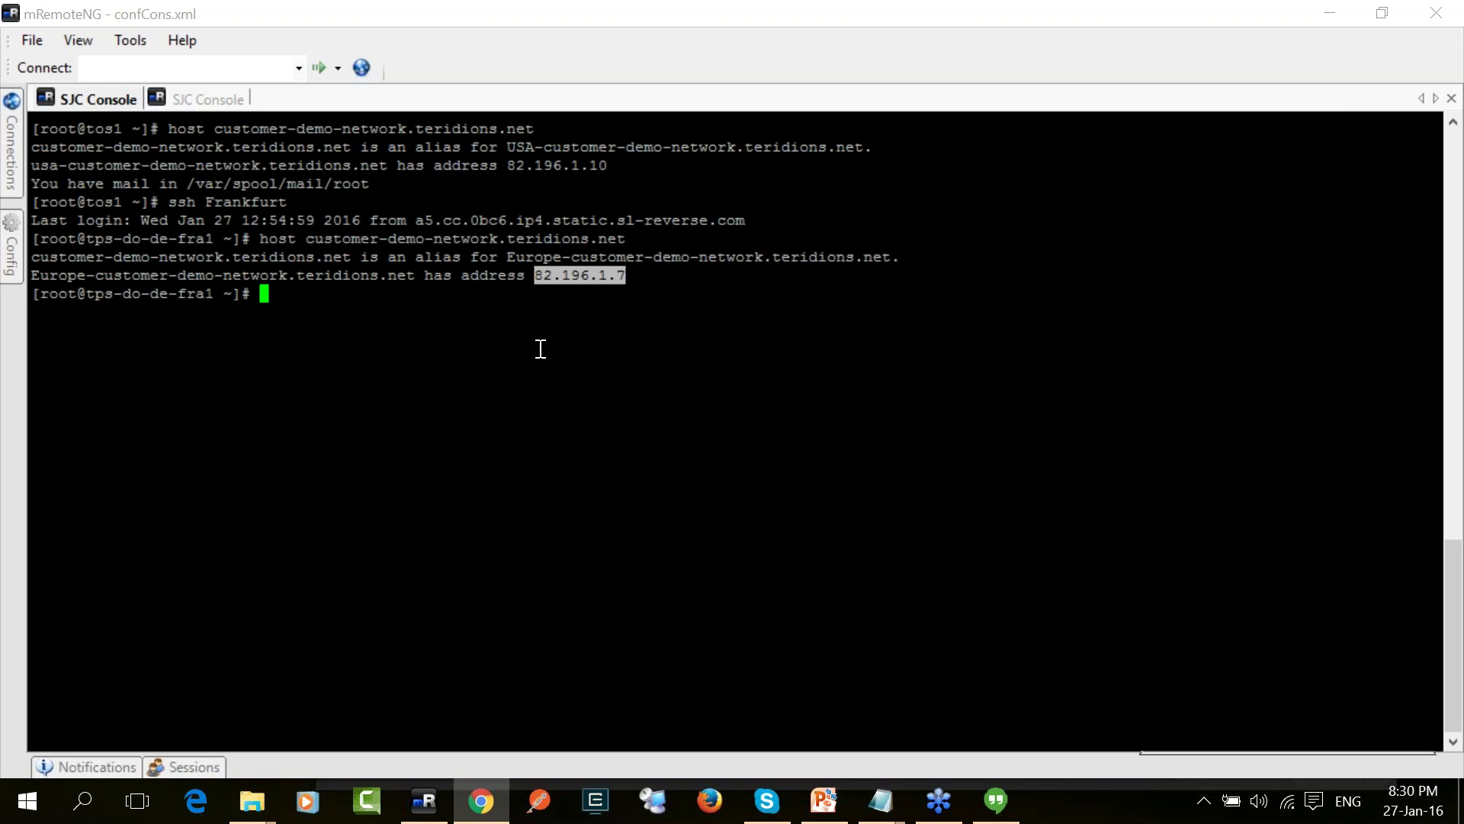
{"action": "left_click", "coordinate": [544, 164]}
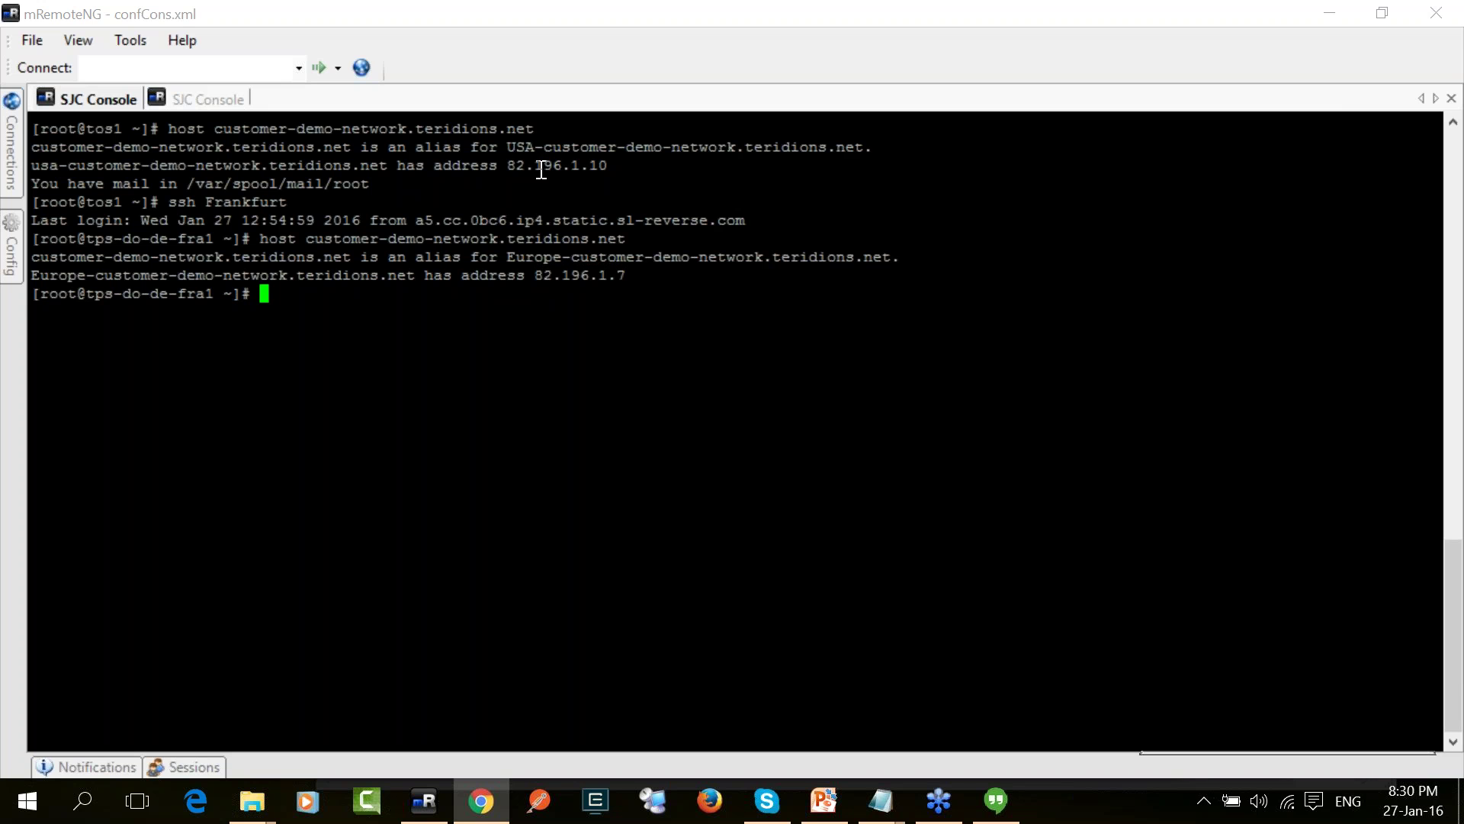
{"action": "double_click", "coordinate": [539, 165]}
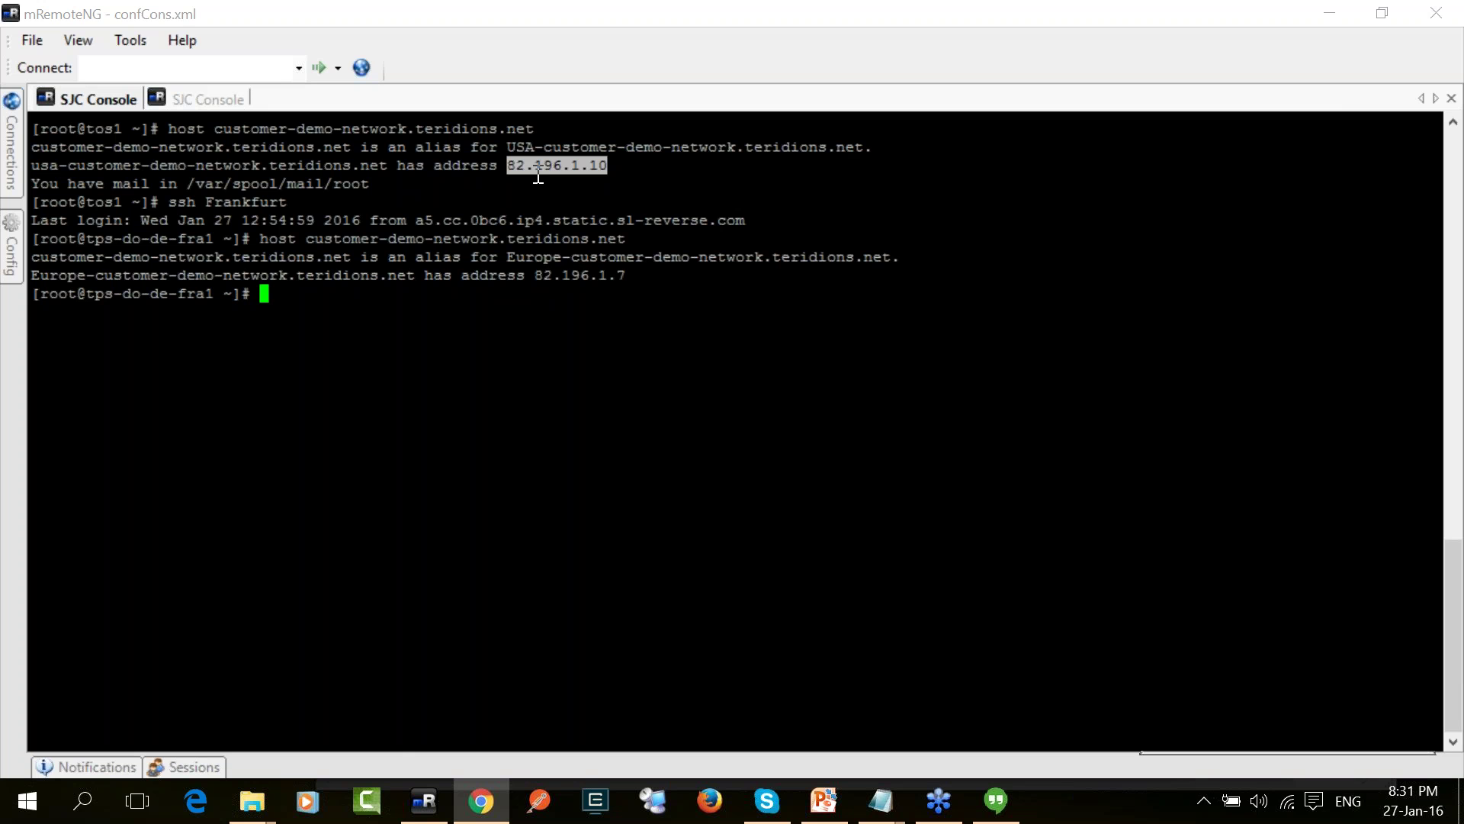
Step: Switch to the Teridion portal in Chrome, highlight the start of the CName and check the Europe, APAC and USA supported locations
{"action": "left_click", "coordinate": [483, 805]}
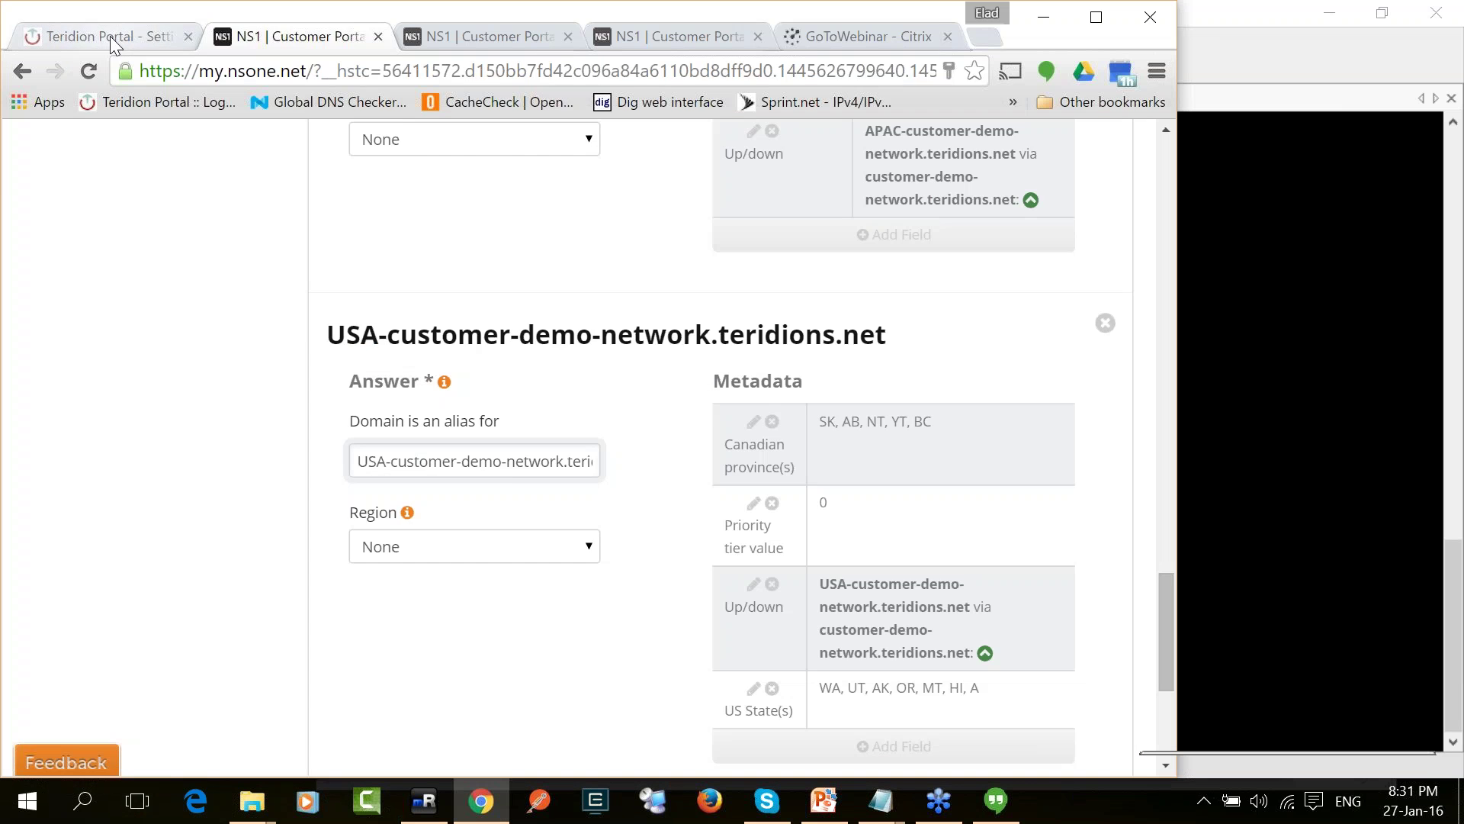
{"action": "left_click", "coordinate": [110, 35]}
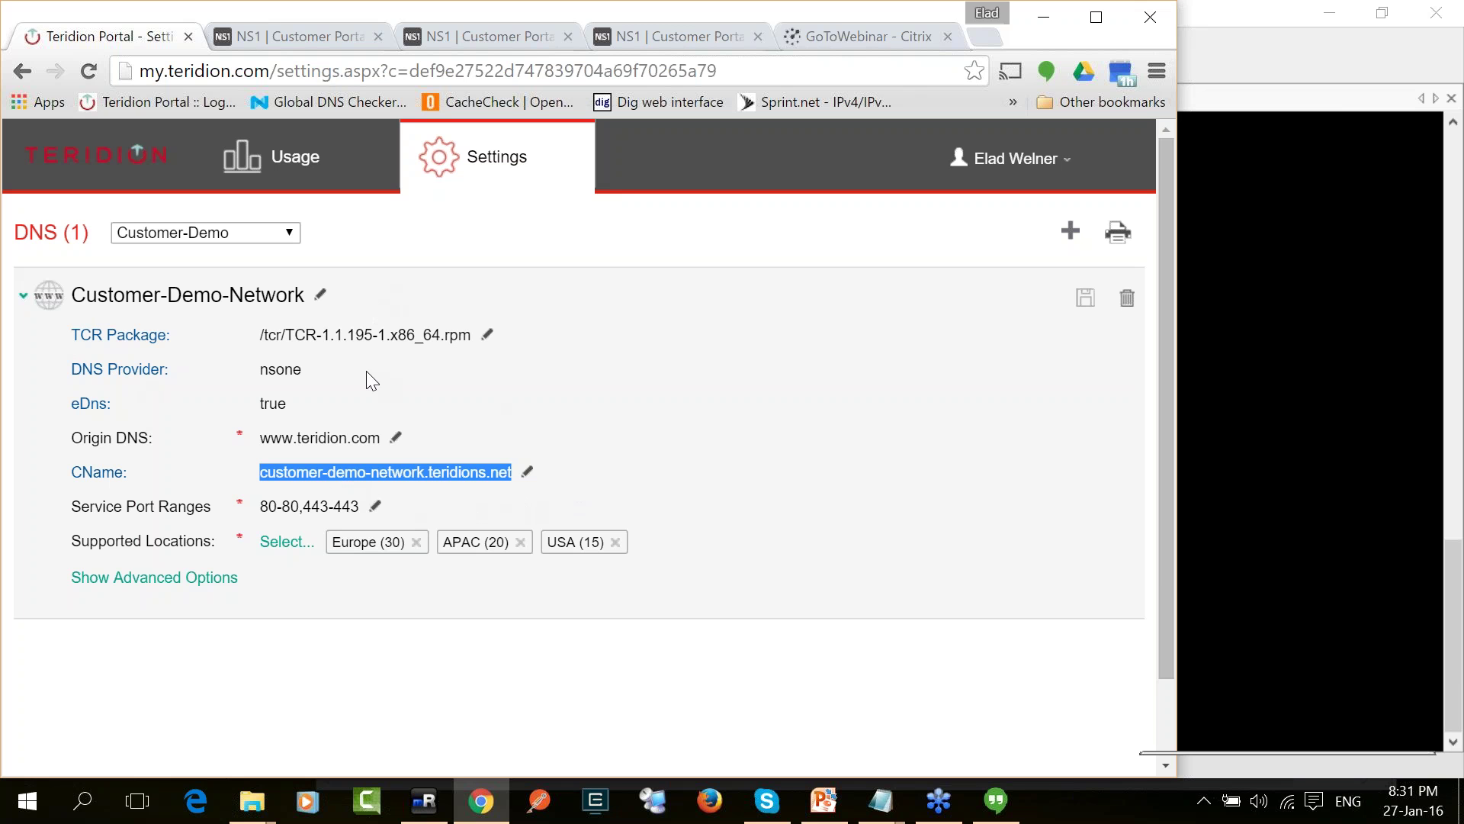
{"action": "left_click", "coordinate": [284, 471]}
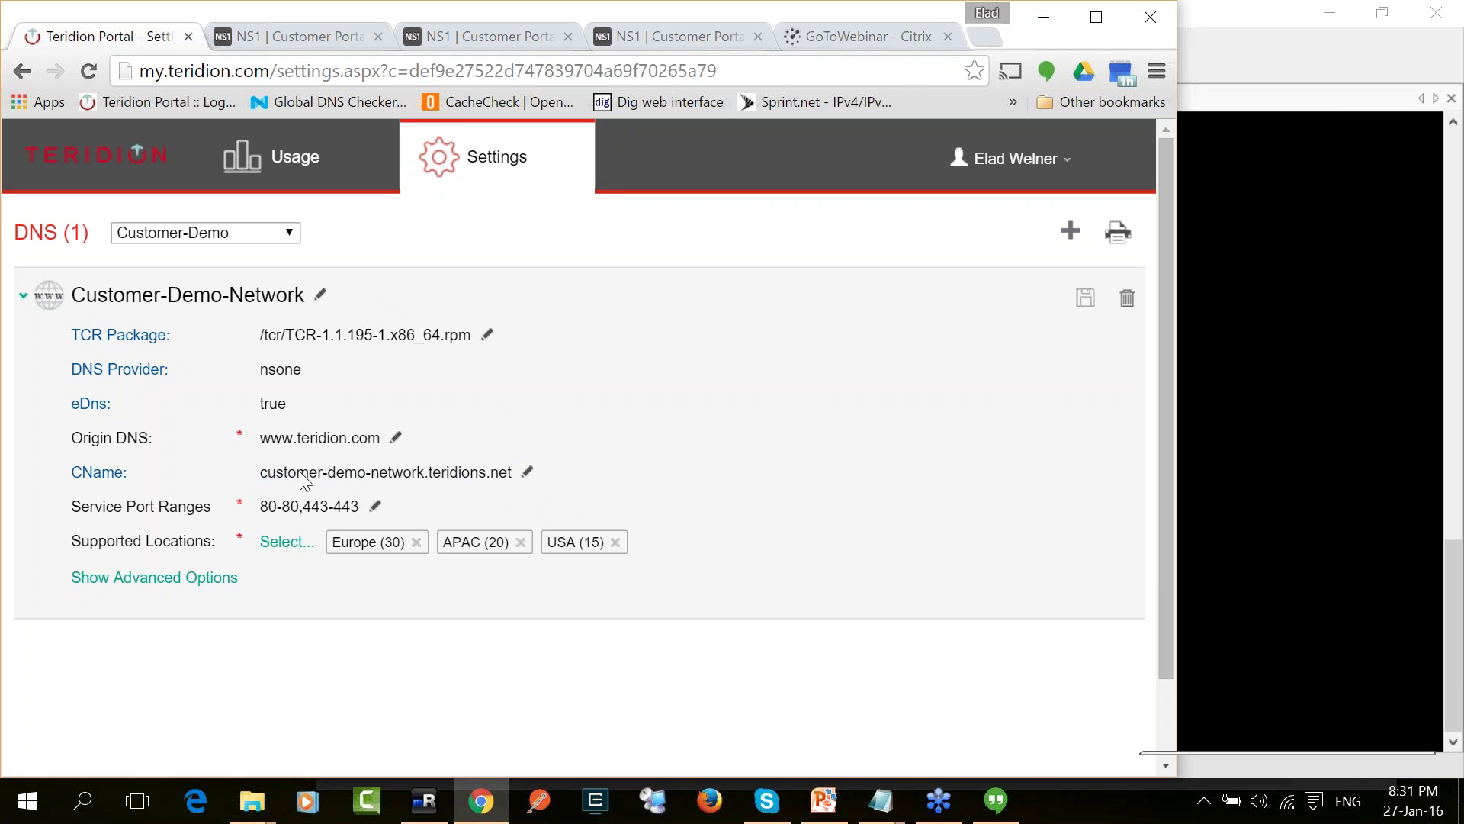
{"action": "double_click", "coordinate": [305, 474]}
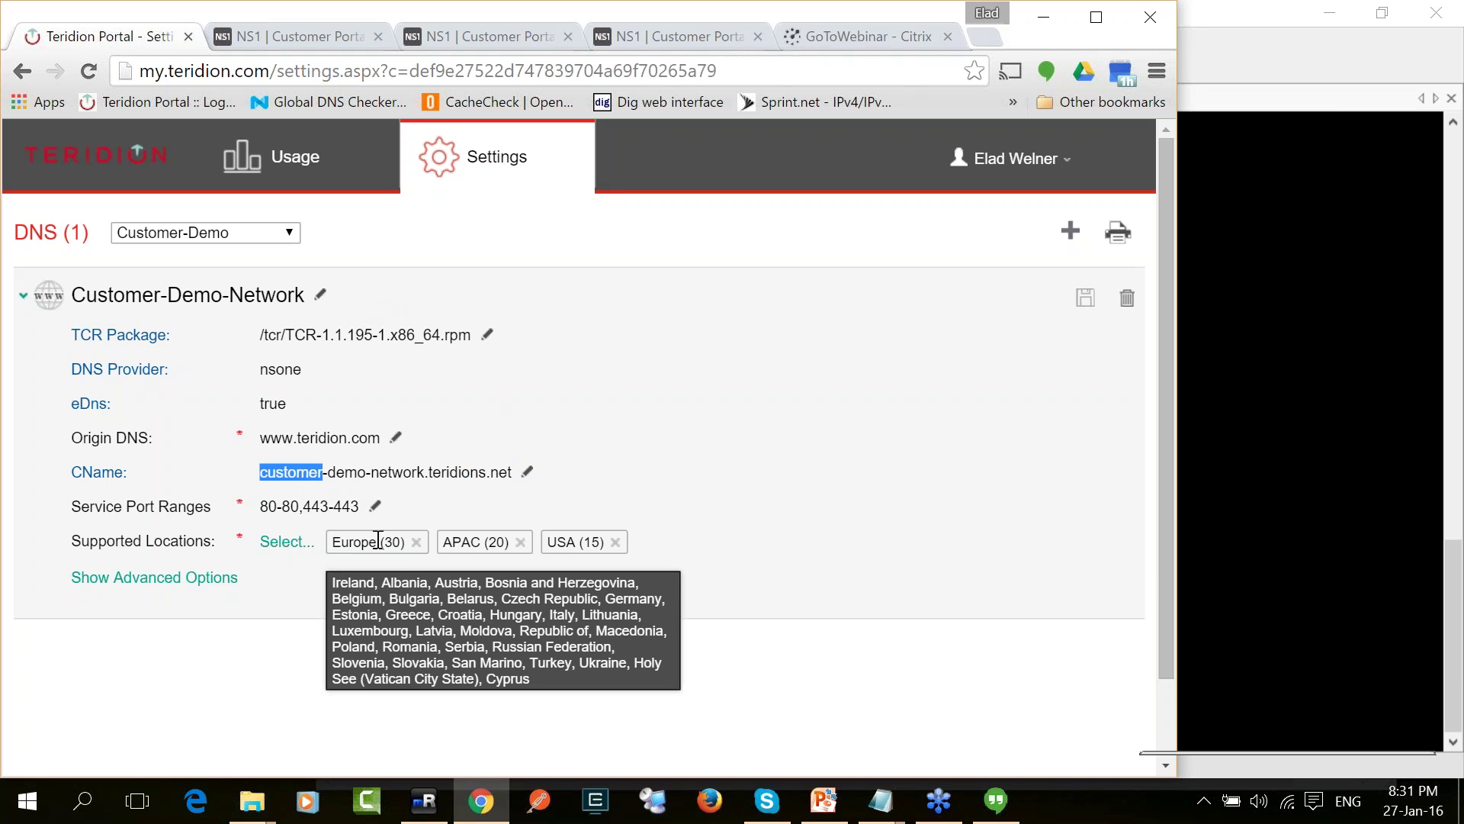
{"action": "mouse_move", "coordinate": [503, 546]}
{"action": "mouse_move", "coordinate": [568, 543]}
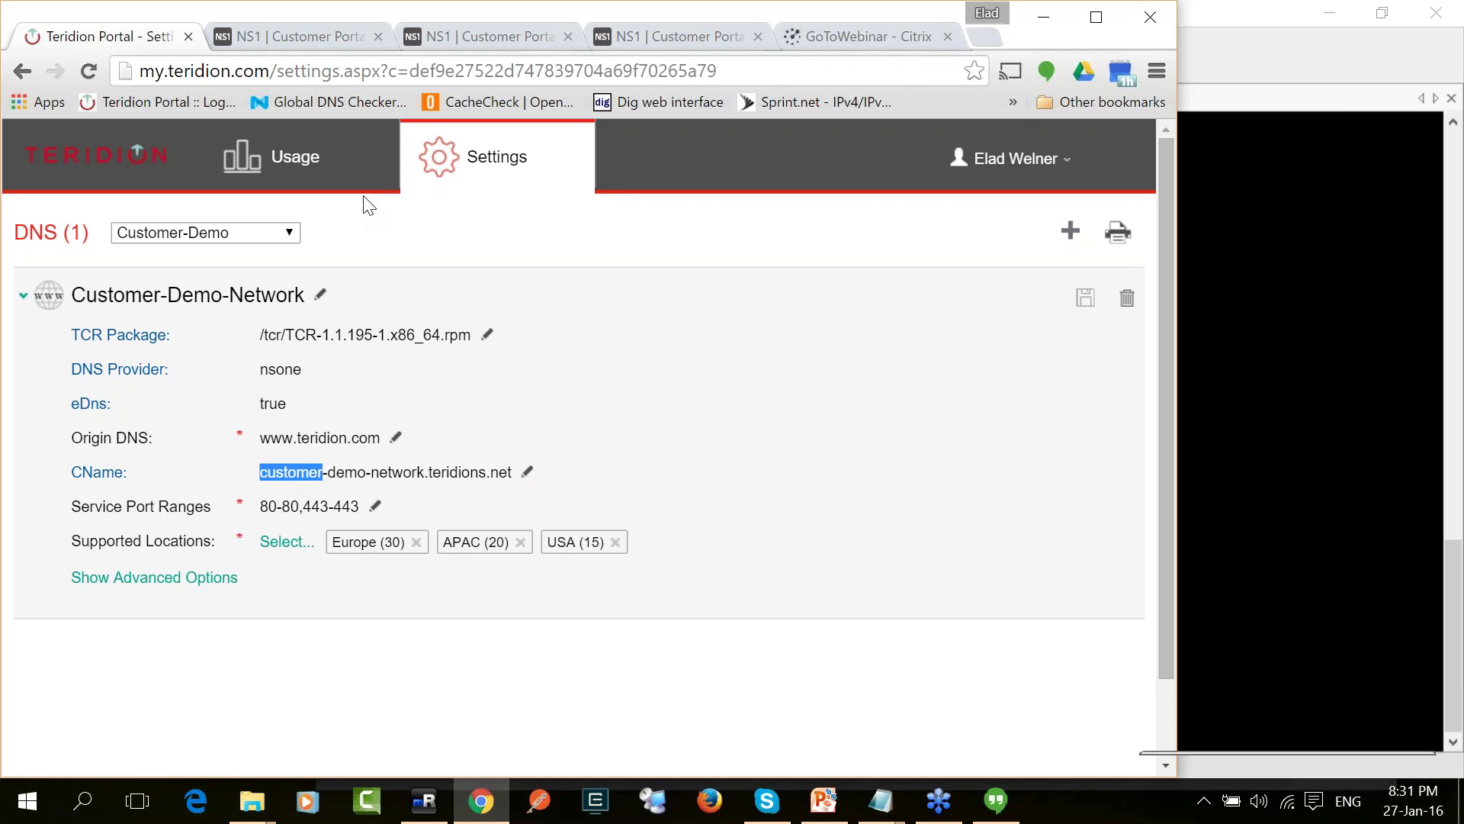
Step: Review the customer CName record in NS1, from its answers up to the geofencing and priority filters in its filter chain
{"action": "left_click", "coordinate": [327, 40]}
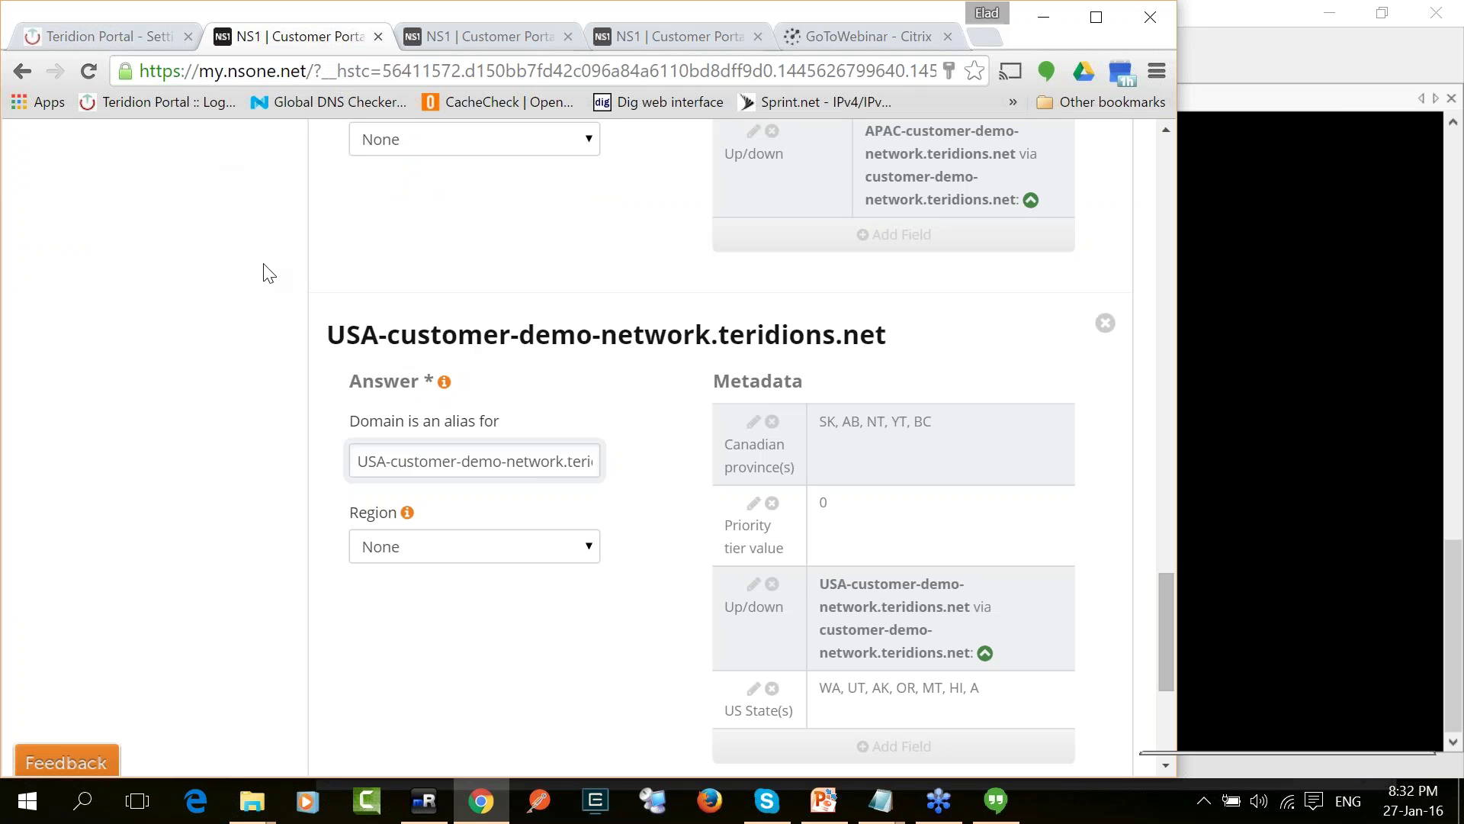
{"action": "scroll", "coordinate": [301, 293], "scroll_direction": "up", "scroll_amount": 12}
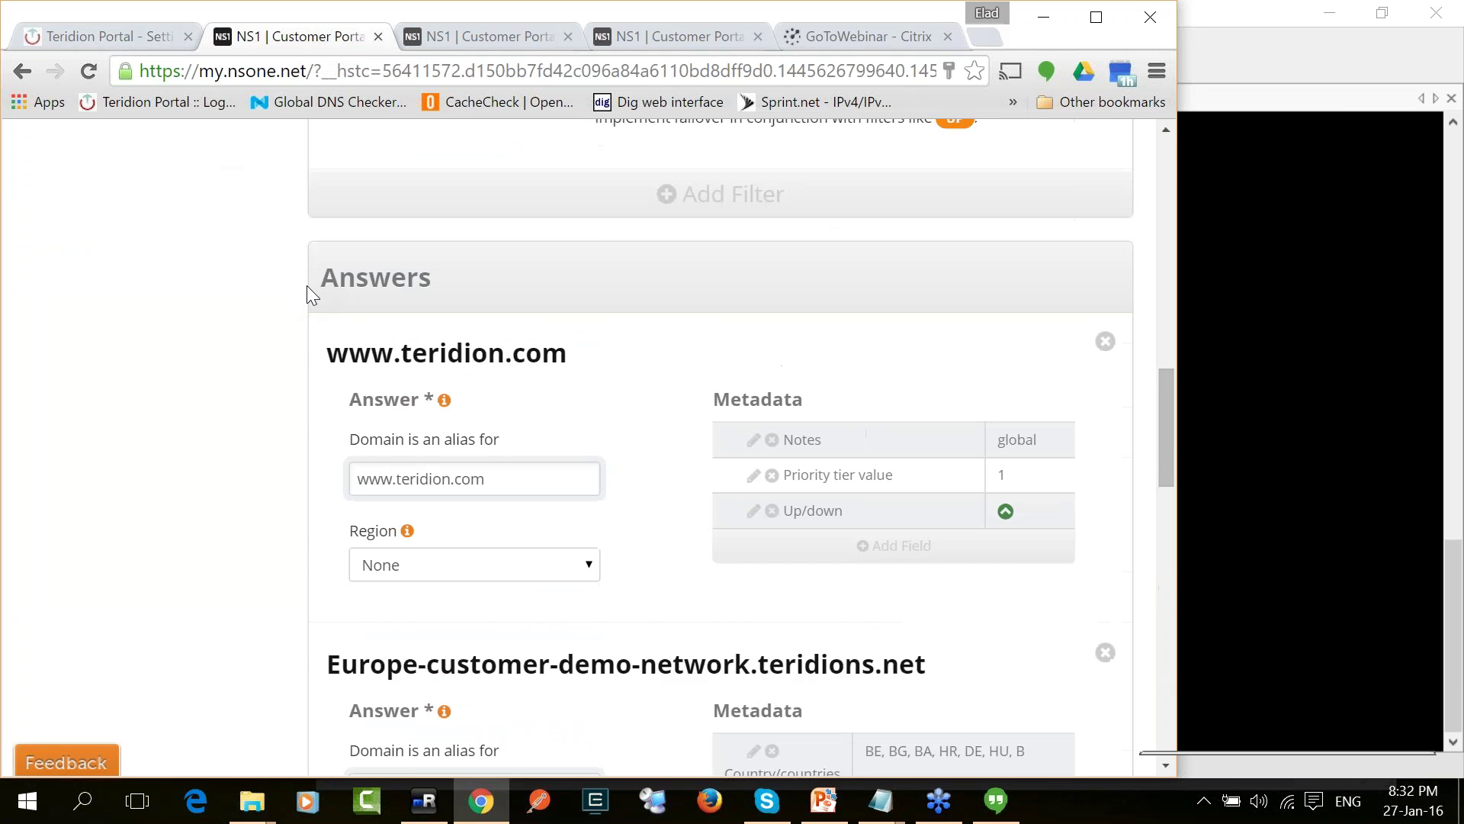
{"action": "scroll", "coordinate": [308, 288], "scroll_direction": "up", "scroll_amount": 8}
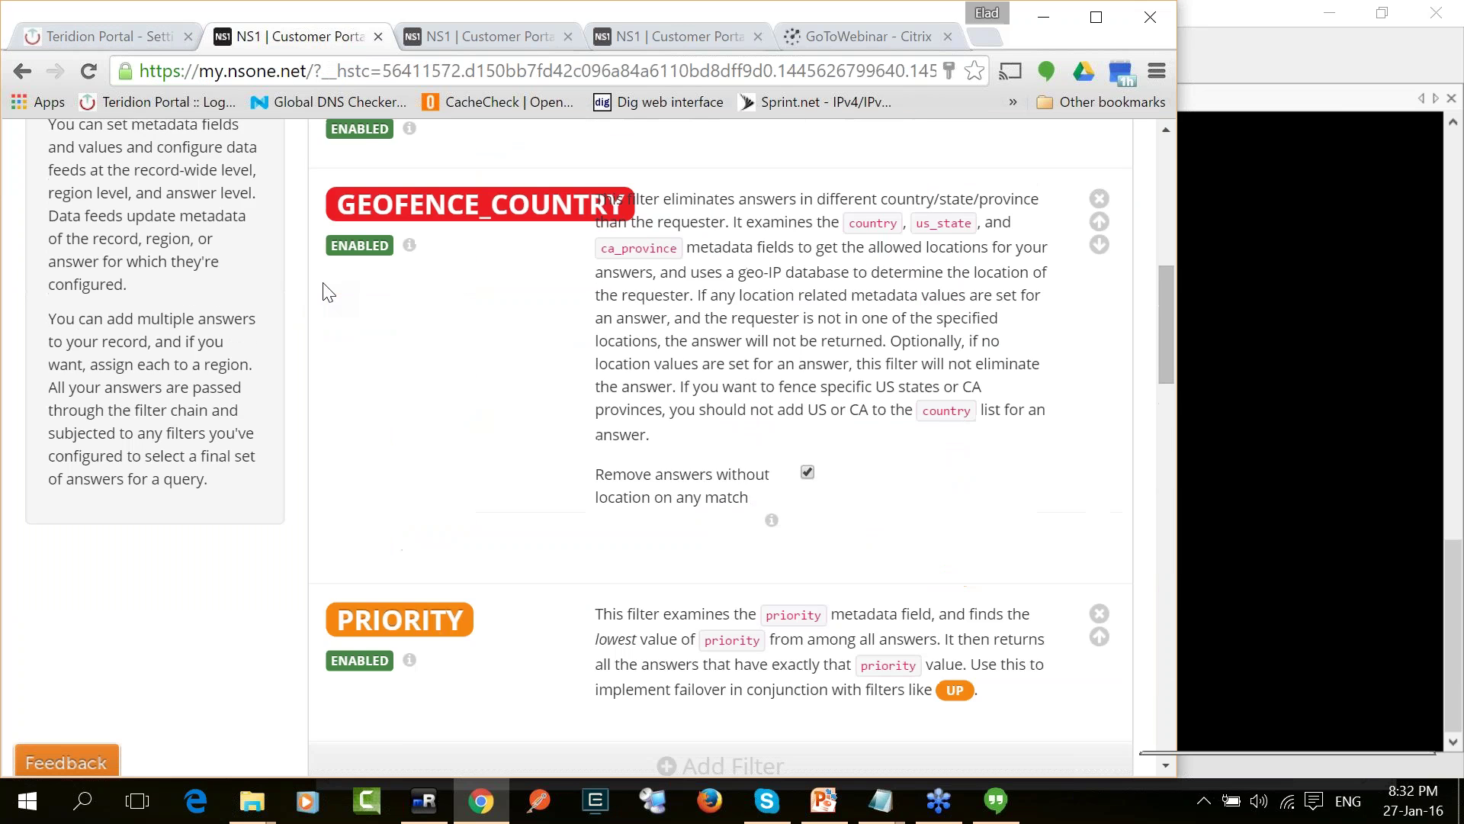
{"action": "scroll", "coordinate": [327, 292], "scroll_direction": "up", "scroll_amount": 2}
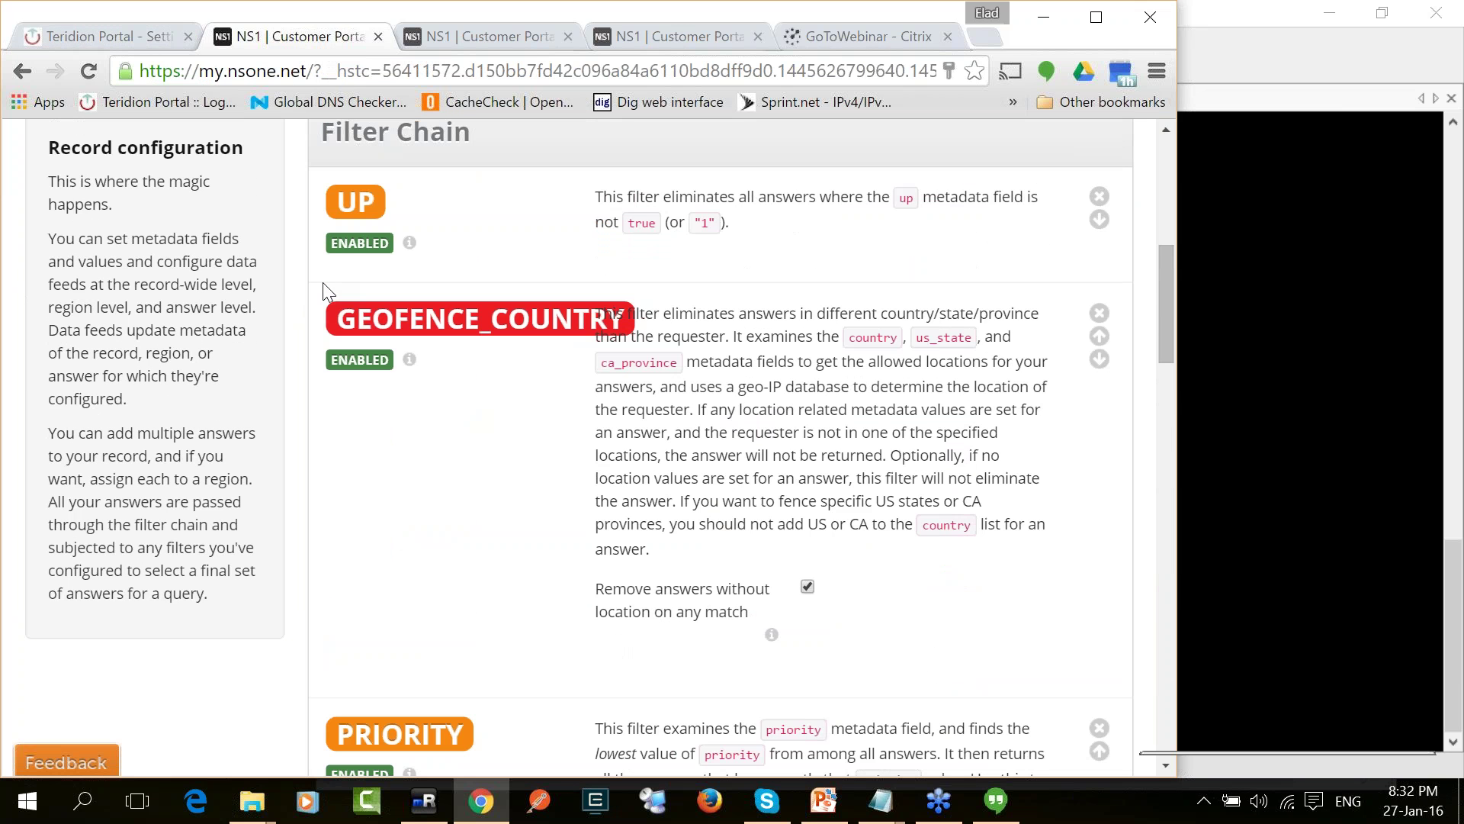
Step: Examine the filter chain, IP answer and up/down metadata of the NS1 record that resolves the USA alias
{"action": "left_click", "coordinate": [505, 36]}
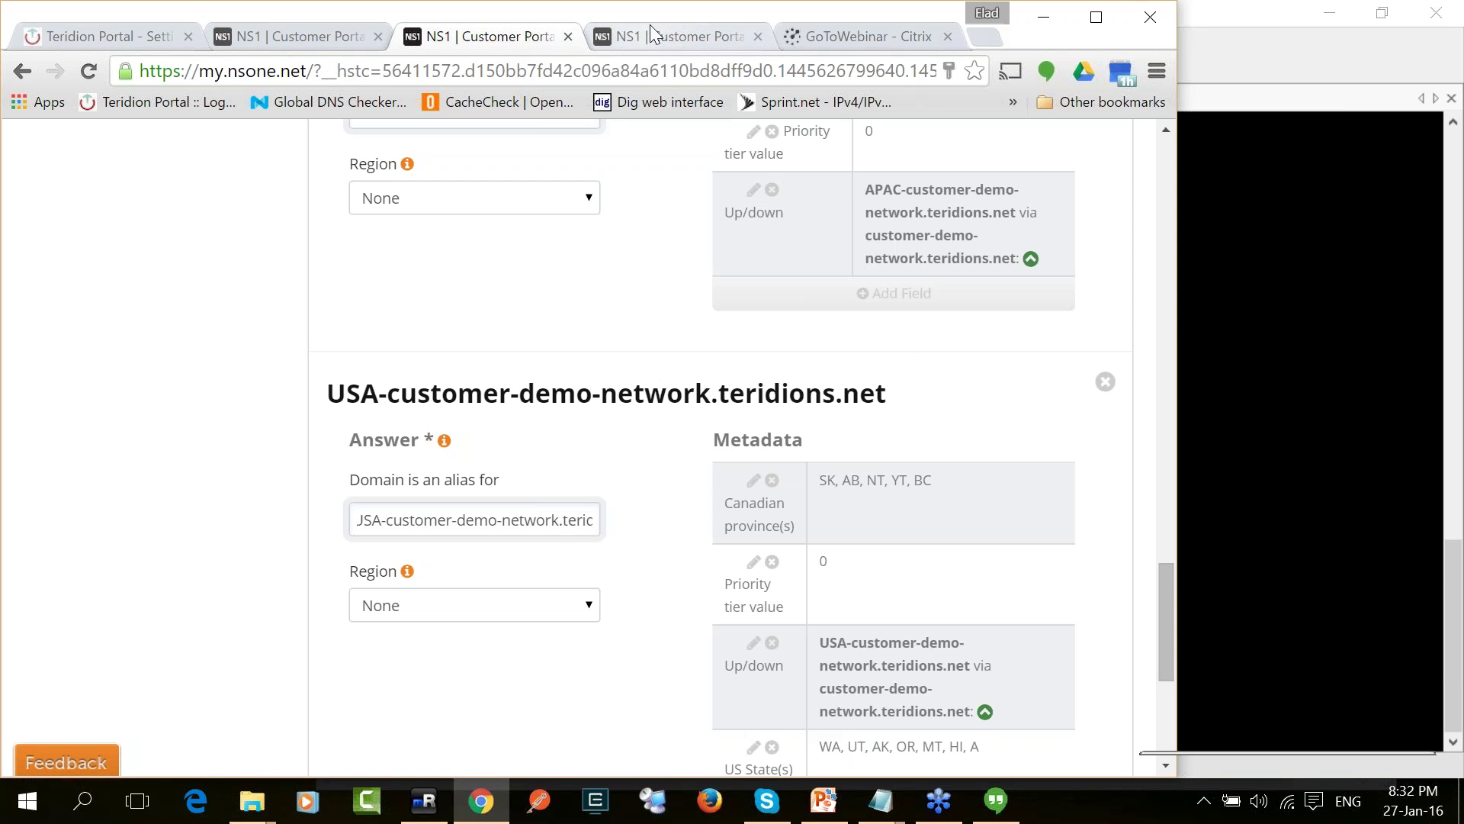
{"action": "left_click", "coordinate": [654, 44]}
{"action": "scroll", "coordinate": [683, 314], "scroll_direction": "down", "scroll_amount": 7}
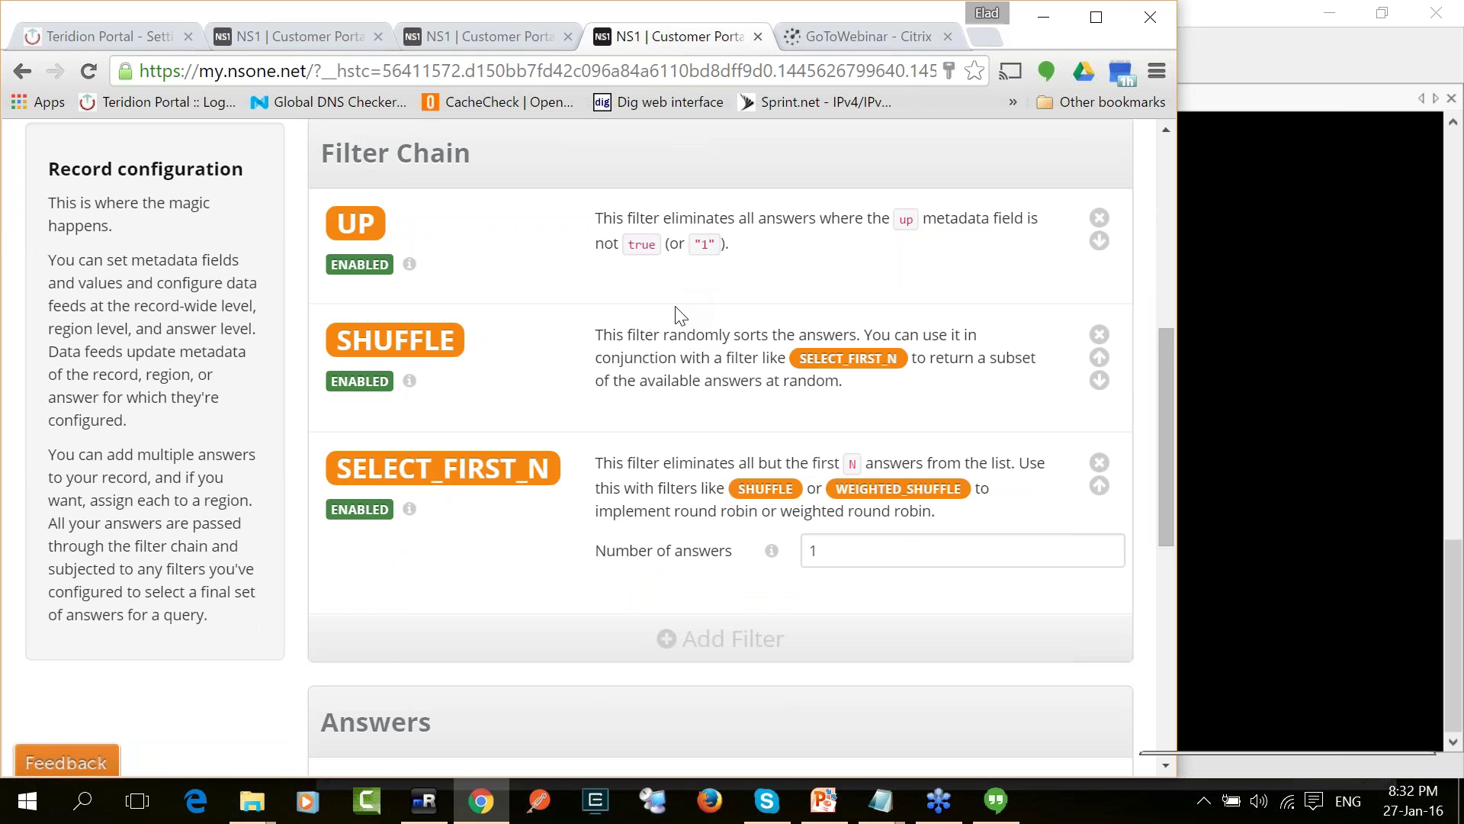
{"action": "scroll", "coordinate": [679, 314], "scroll_direction": "down", "scroll_amount": 5}
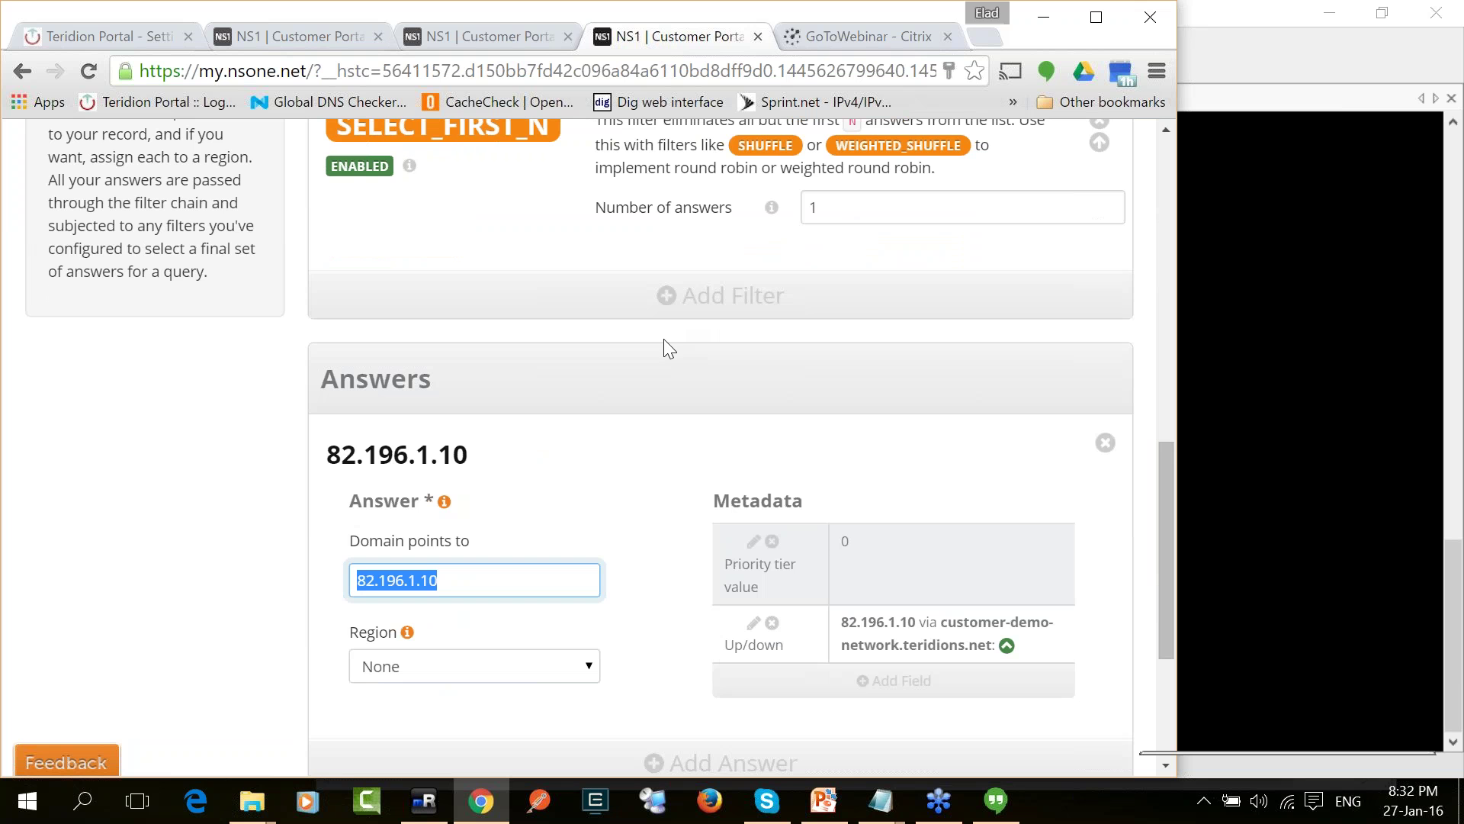
{"action": "scroll", "coordinate": [661, 355], "scroll_direction": "down", "scroll_amount": 2}
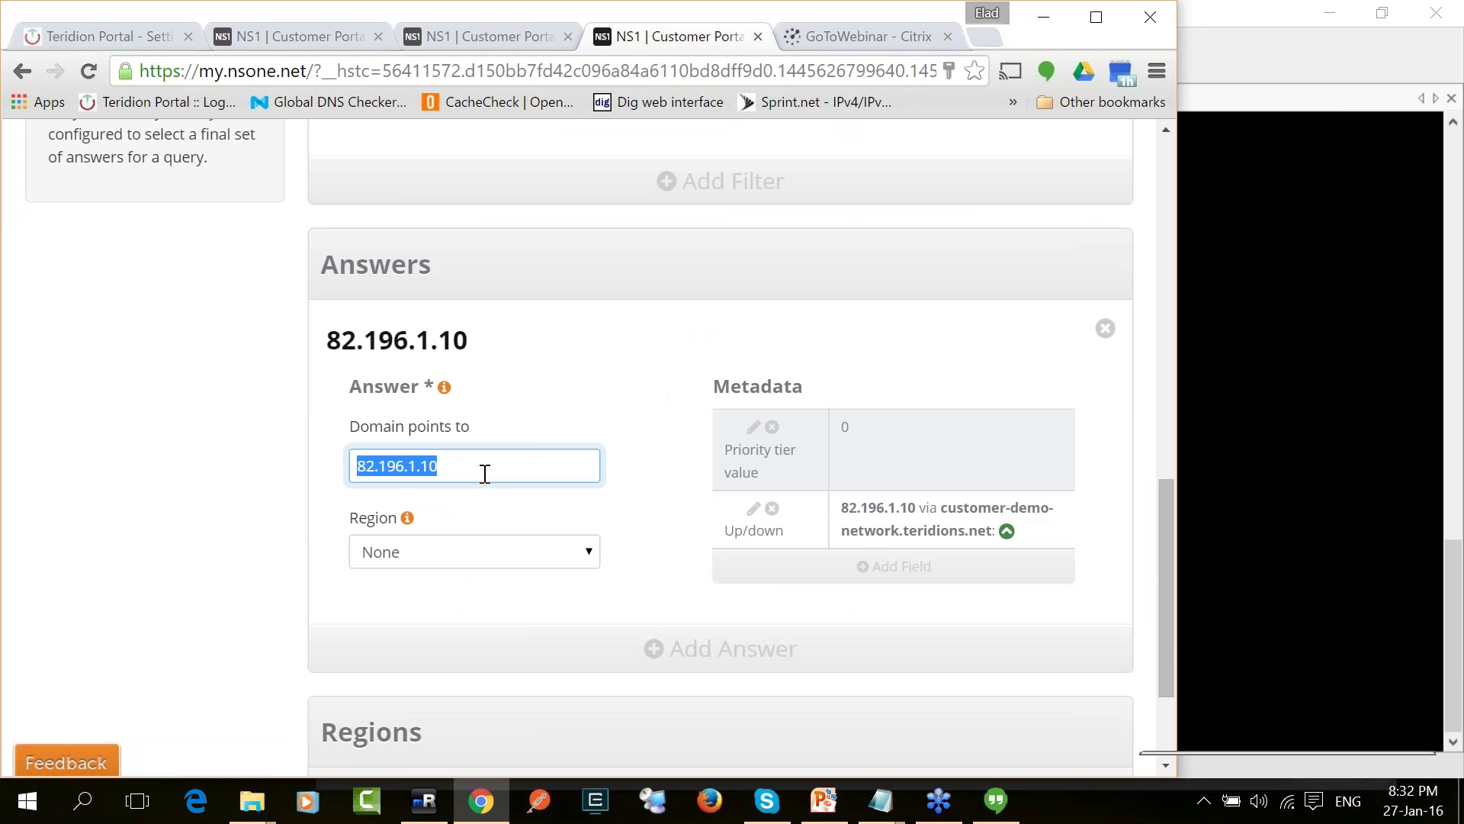
{"action": "key", "text": "End"}
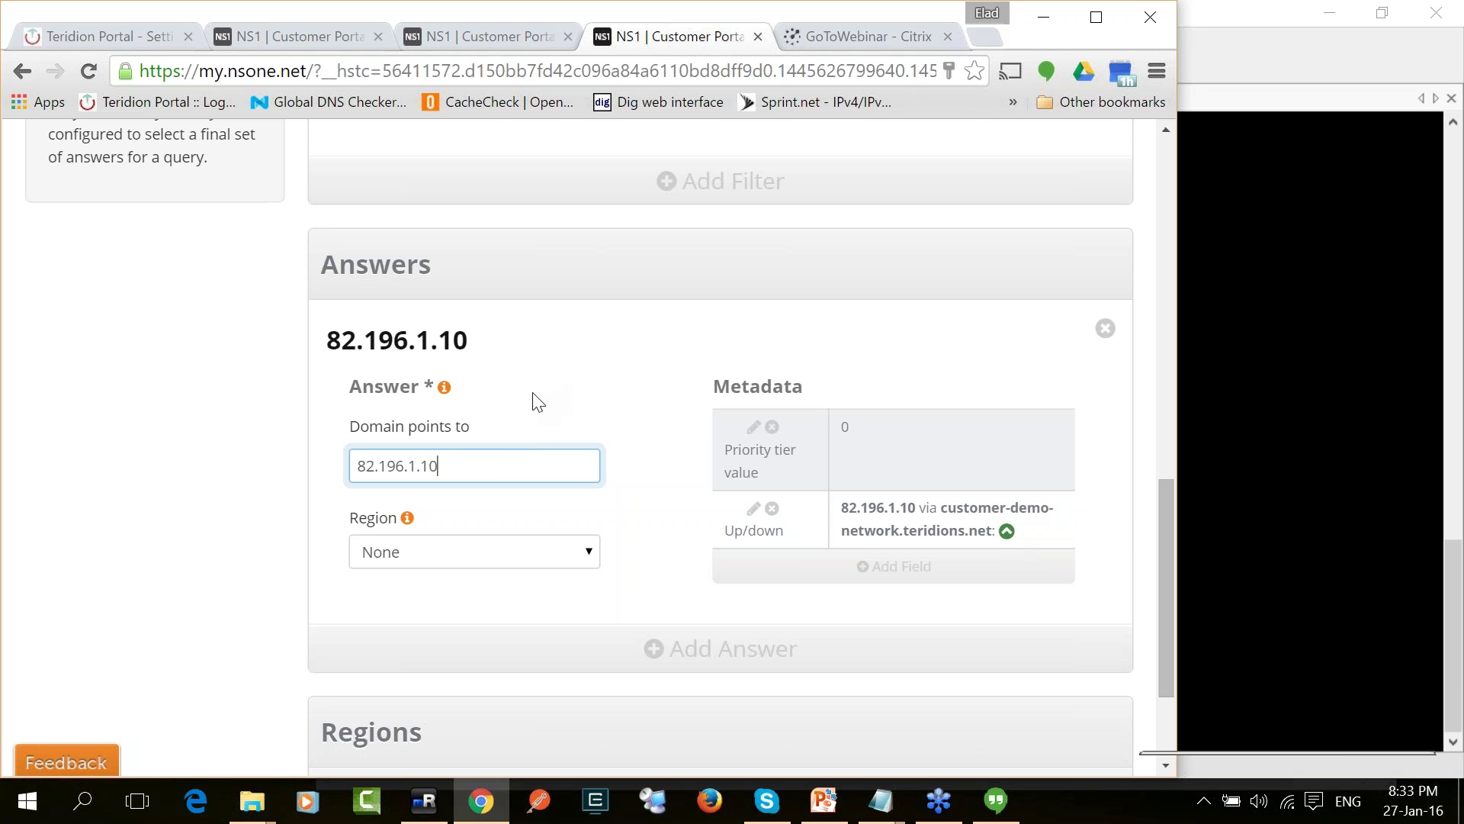
{"action": "scroll", "coordinate": [533, 400], "scroll_direction": "up", "scroll_amount": 6}
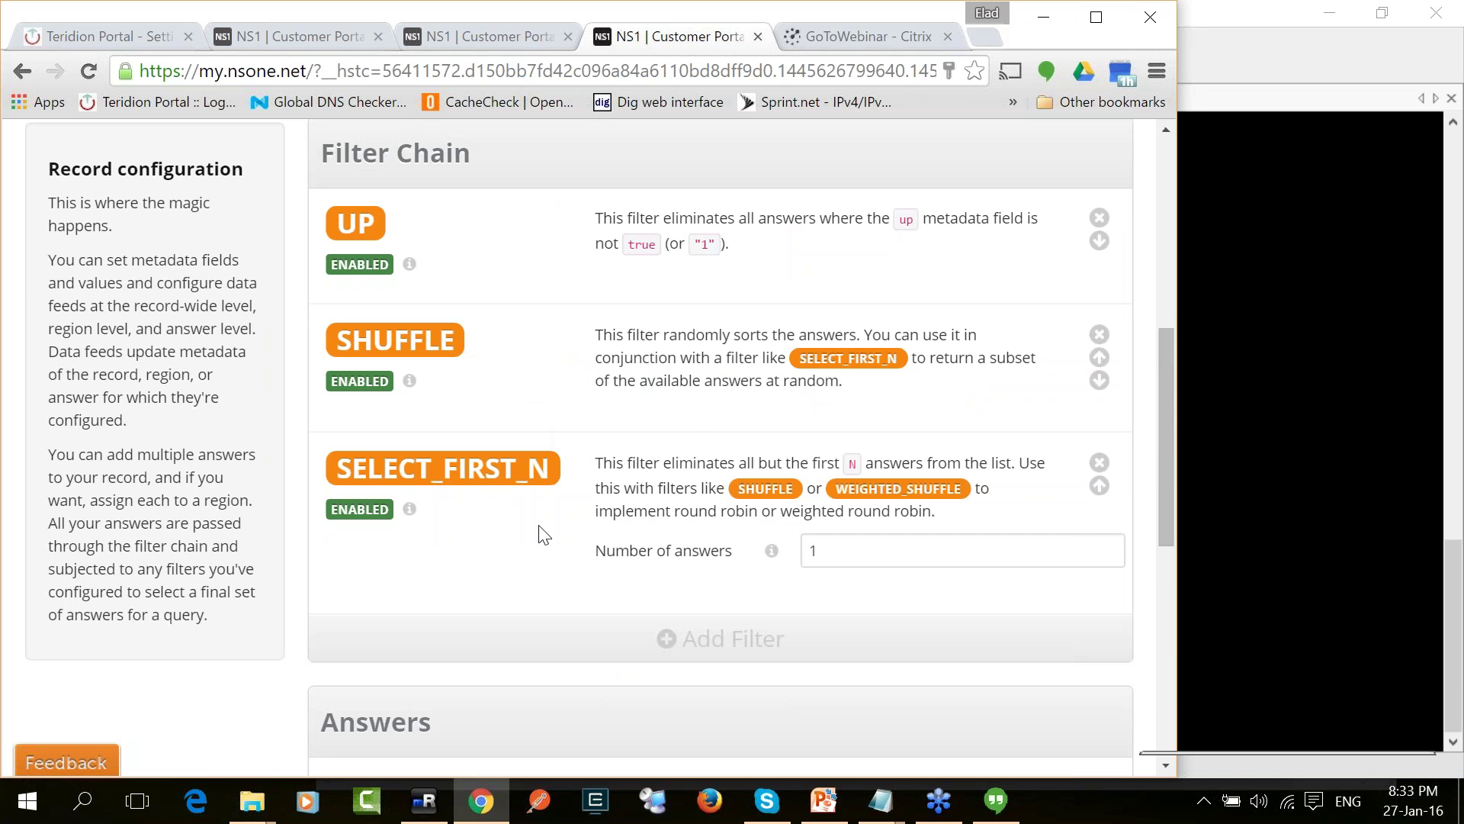
{"action": "scroll", "coordinate": [539, 533], "scroll_direction": "down", "scroll_amount": 5}
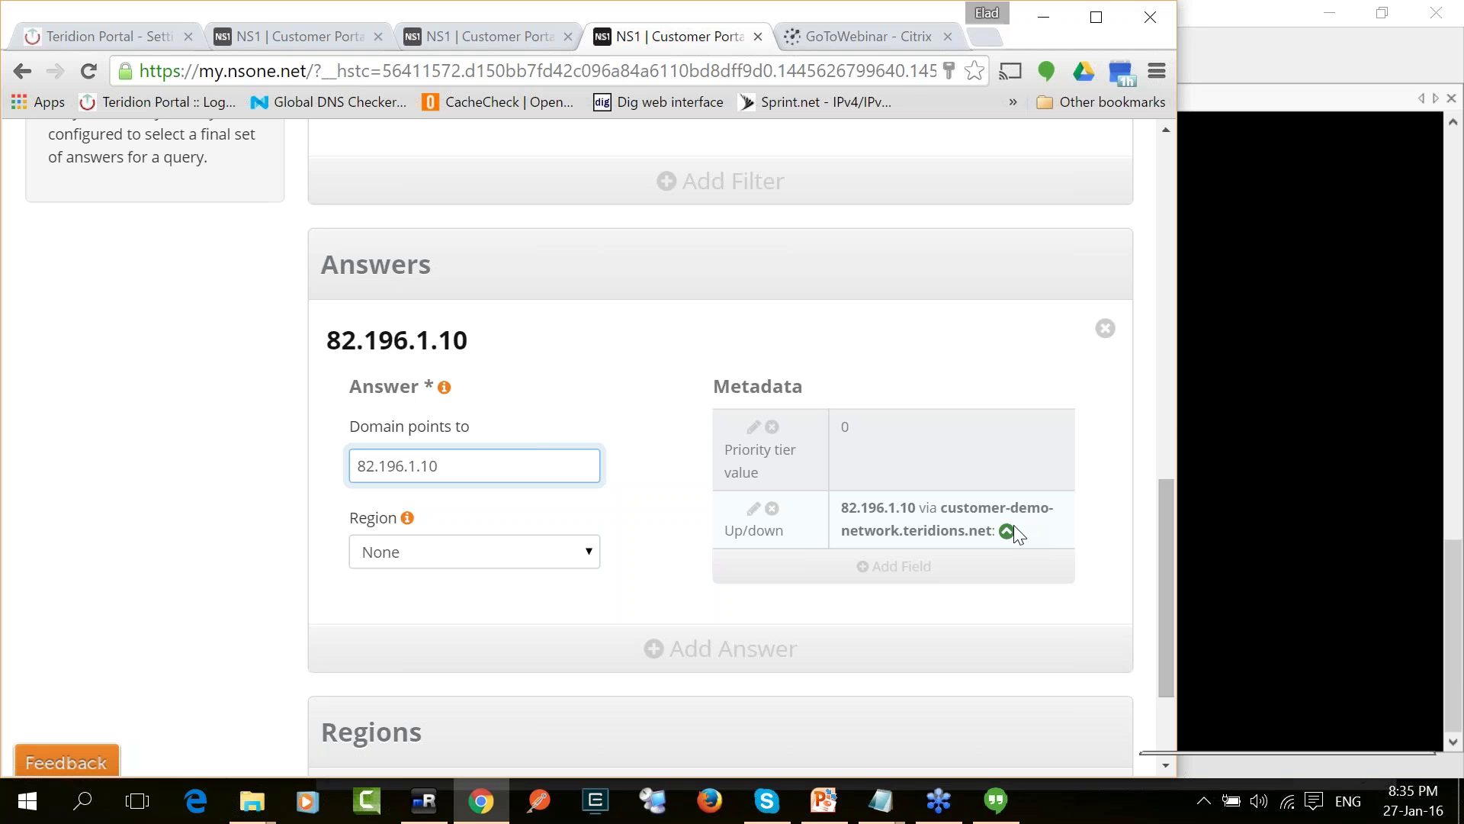
Step: Return to the Teridion portal and review the Customer-Demo-Network settings, highlighting the DNS Provider label and the Origin DNS value
{"action": "left_click", "coordinate": [102, 32]}
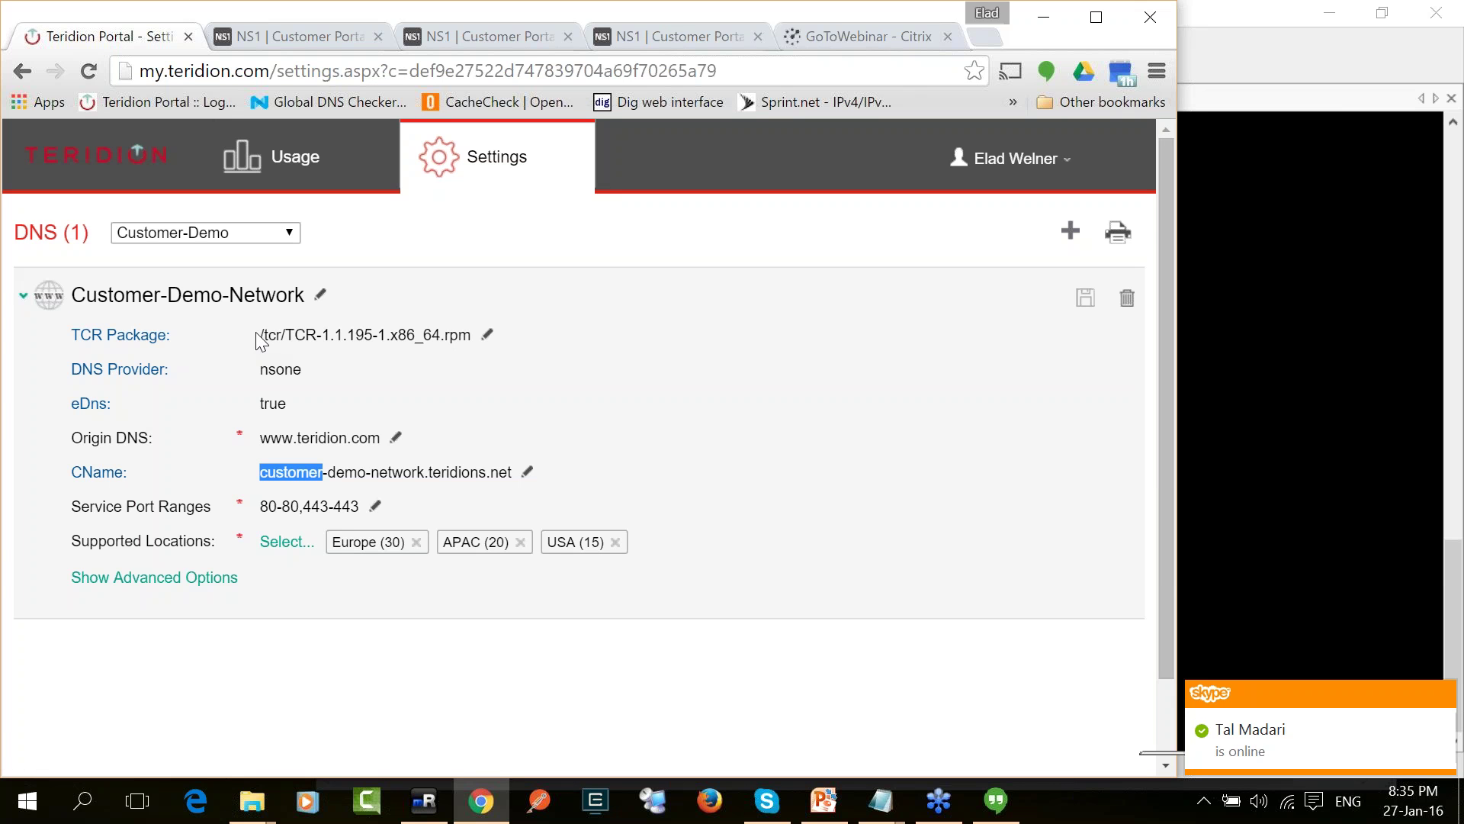
{"action": "left_click_drag", "start_coordinate": [260, 336], "coordinate": [309, 377]}
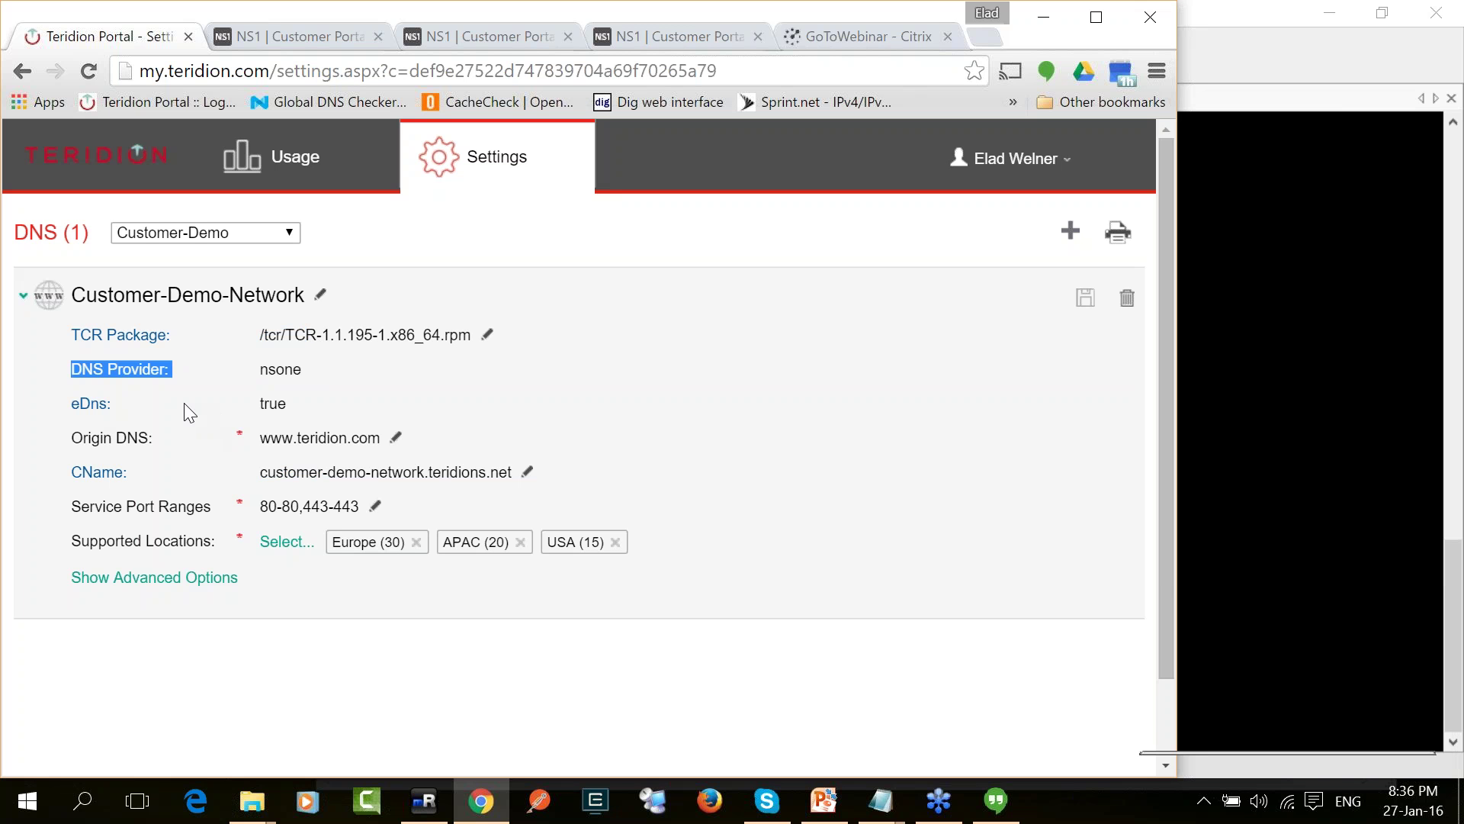
{"action": "left_click_drag", "start_coordinate": [261, 437], "coordinate": [370, 438]}
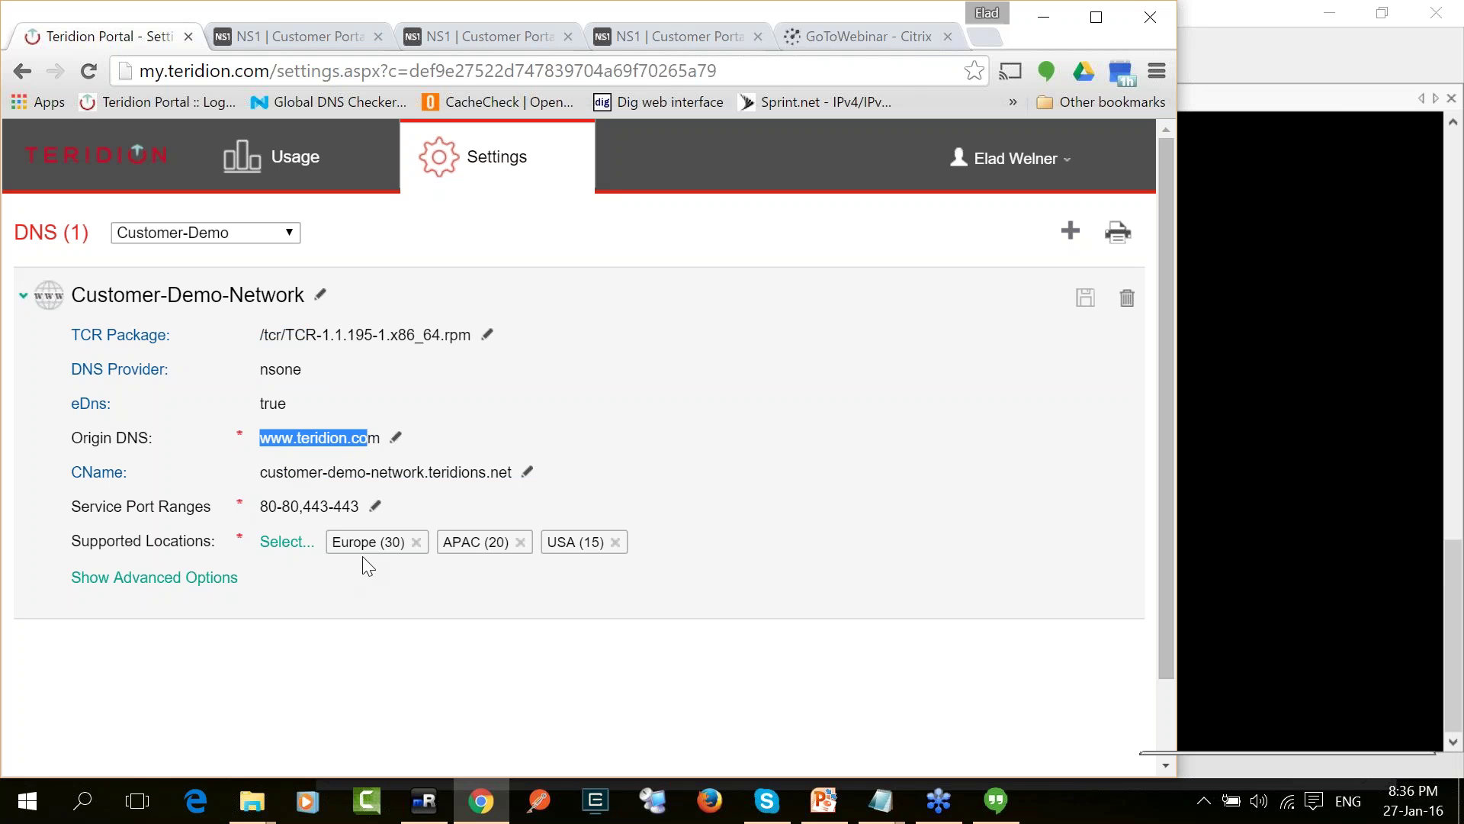
{"action": "mouse_move", "coordinate": [468, 543]}
{"action": "left_click", "coordinate": [1179, 481]}
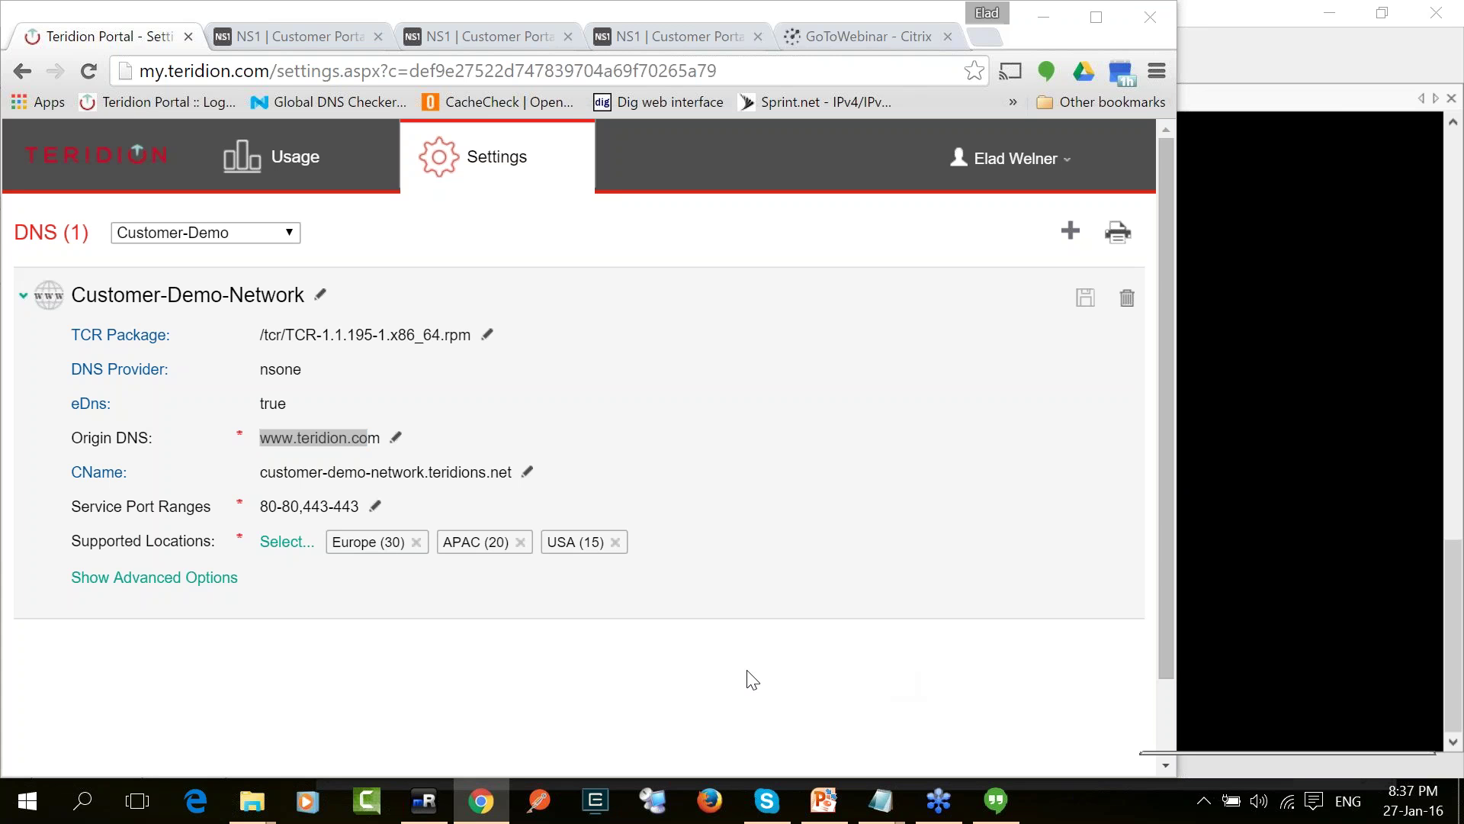
Step: Switch to the NS1 Teridion presentation in PowerPoint and start the slide show from slide 14, Routing Based on Real-Time Network State
{"action": "left_click", "coordinate": [824, 801]}
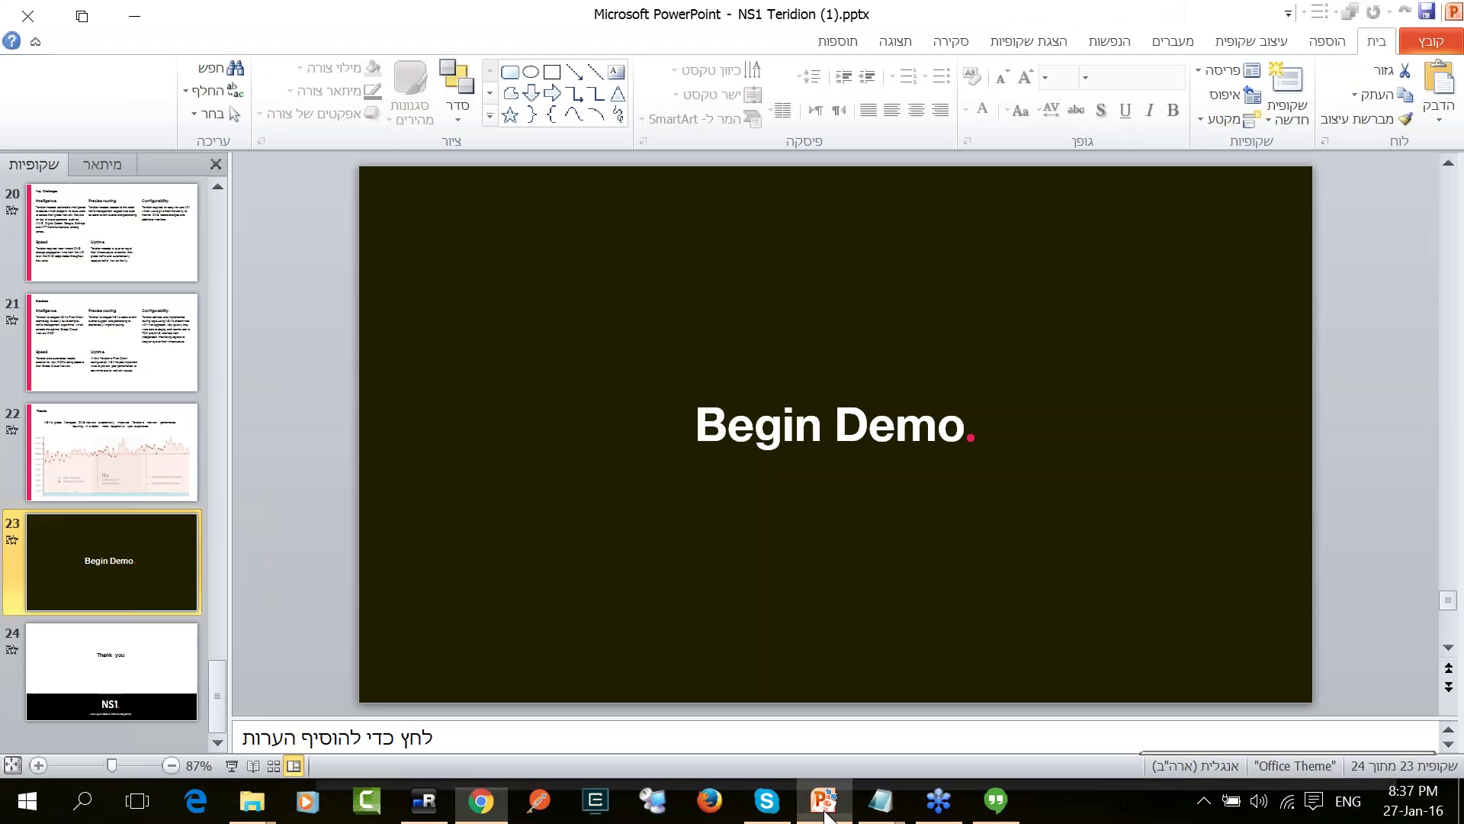
{"action": "scroll", "coordinate": [121, 392], "scroll_direction": "up", "scroll_amount": 5}
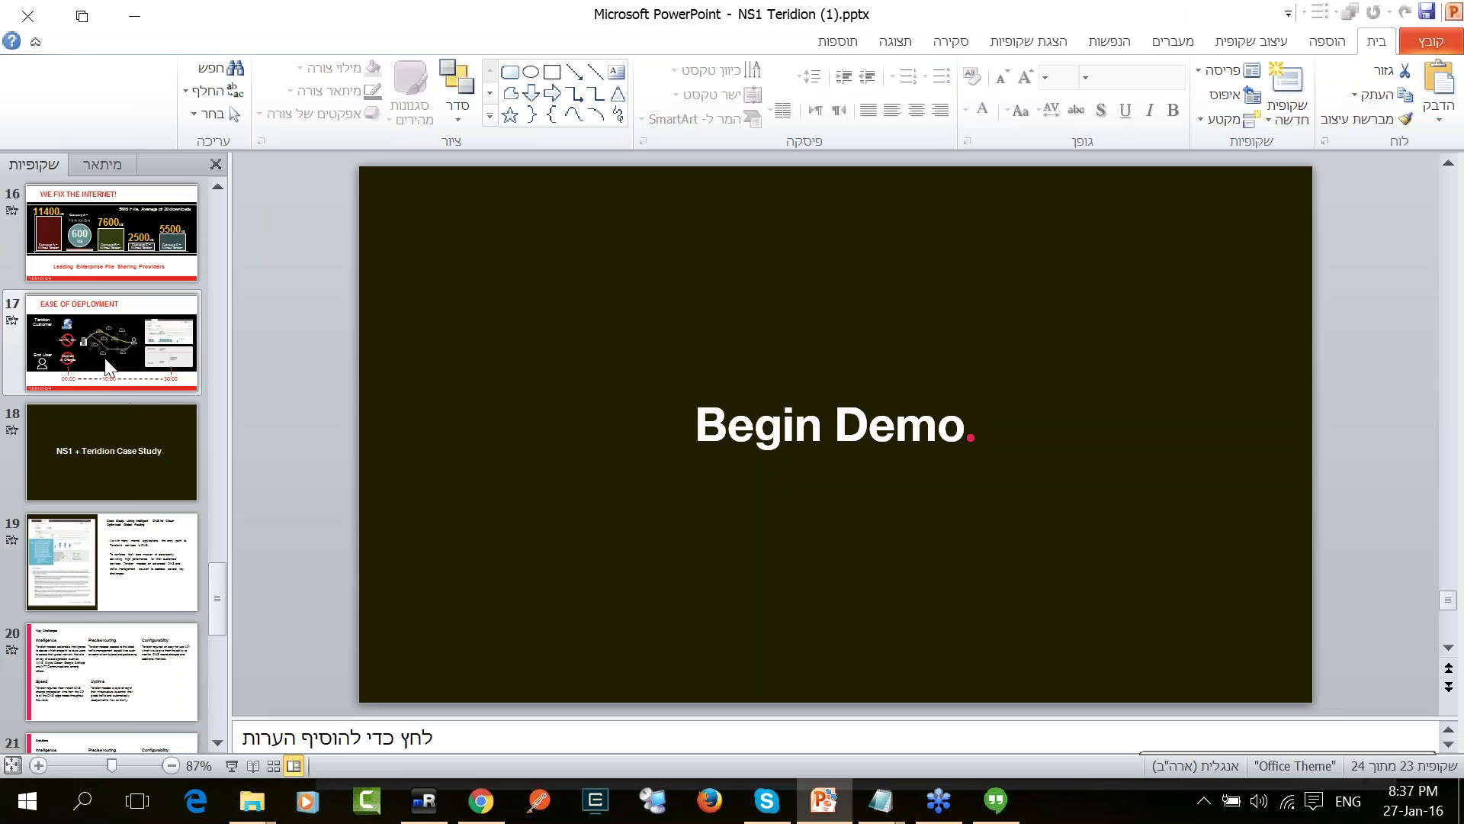
{"action": "scroll", "coordinate": [108, 366], "scroll_direction": "up", "scroll_amount": 3}
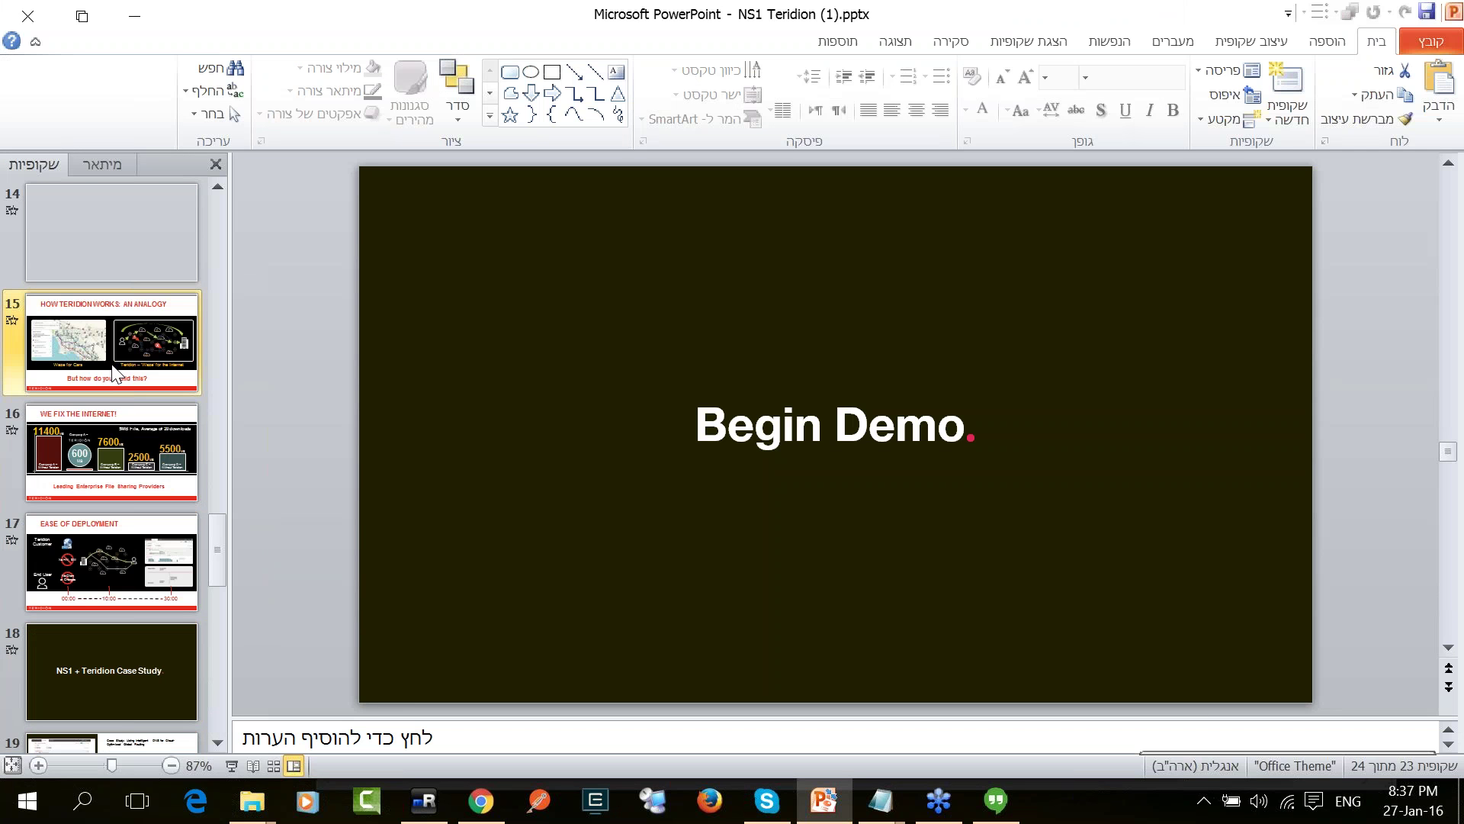
{"action": "left_click", "coordinate": [115, 373]}
{"action": "scroll", "coordinate": [117, 369], "scroll_direction": "up", "scroll_amount": 3}
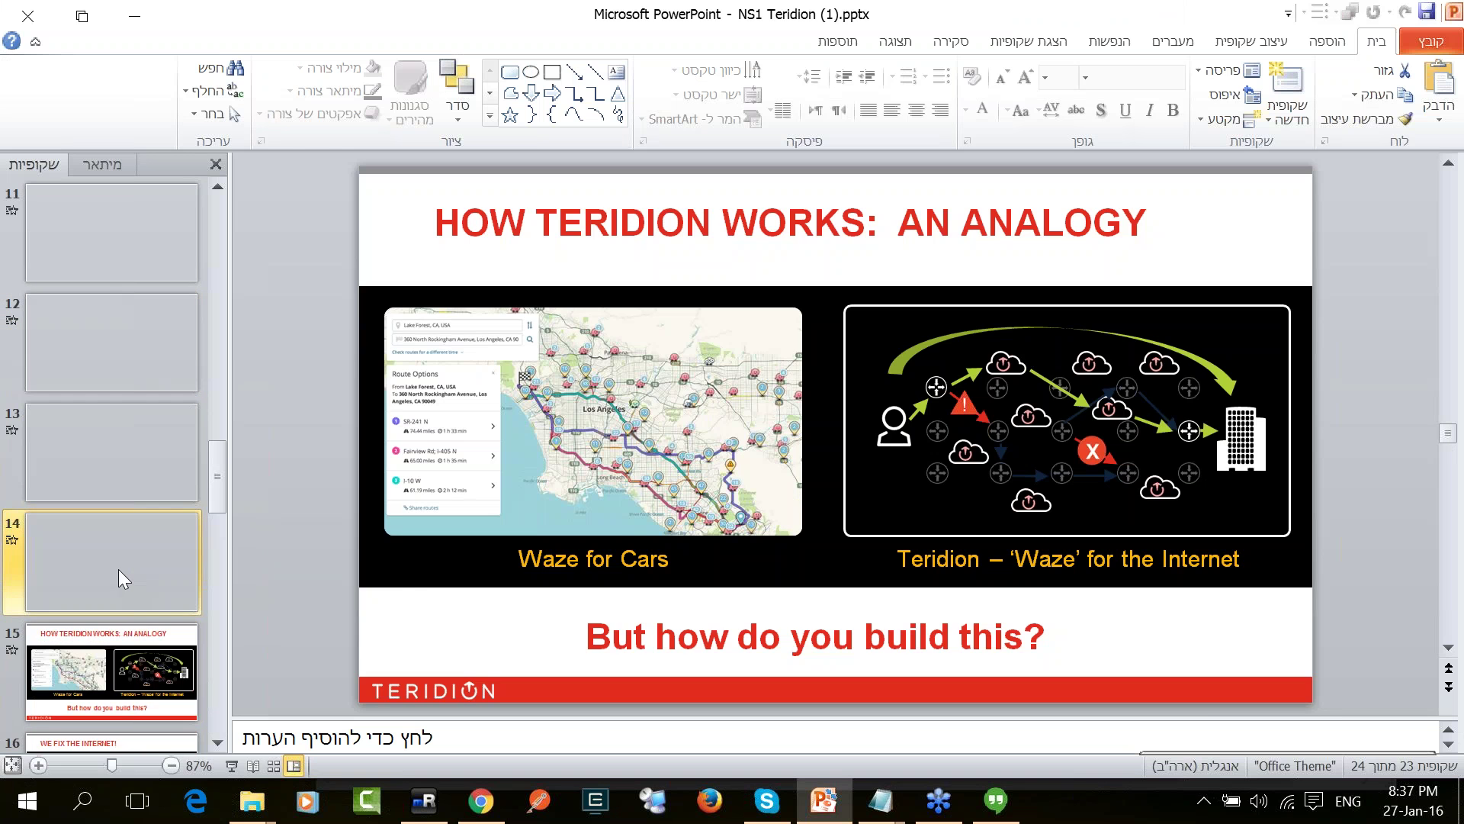
{"action": "left_click", "coordinate": [117, 569]}
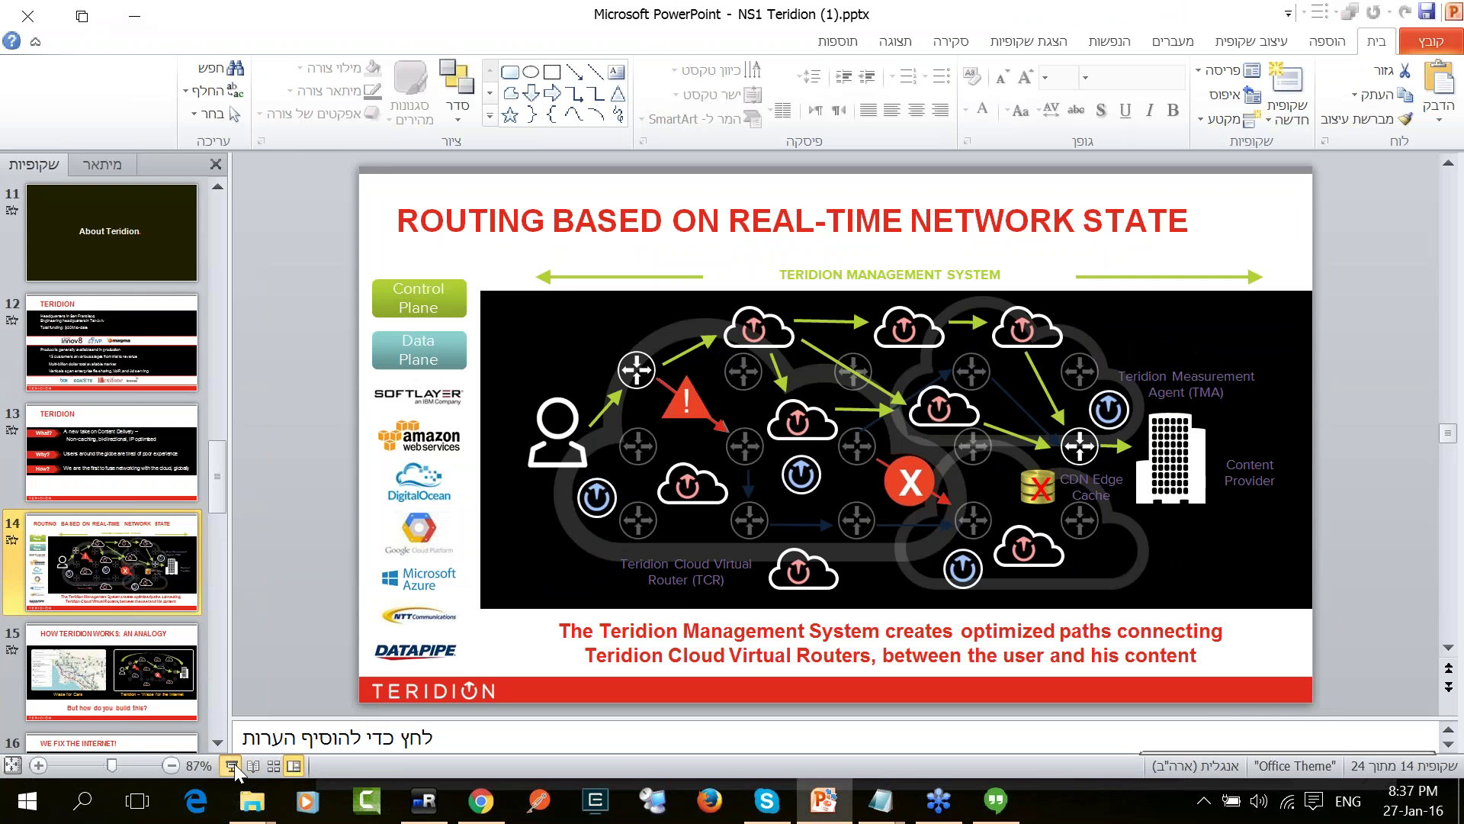
{"action": "left_click", "coordinate": [232, 763]}
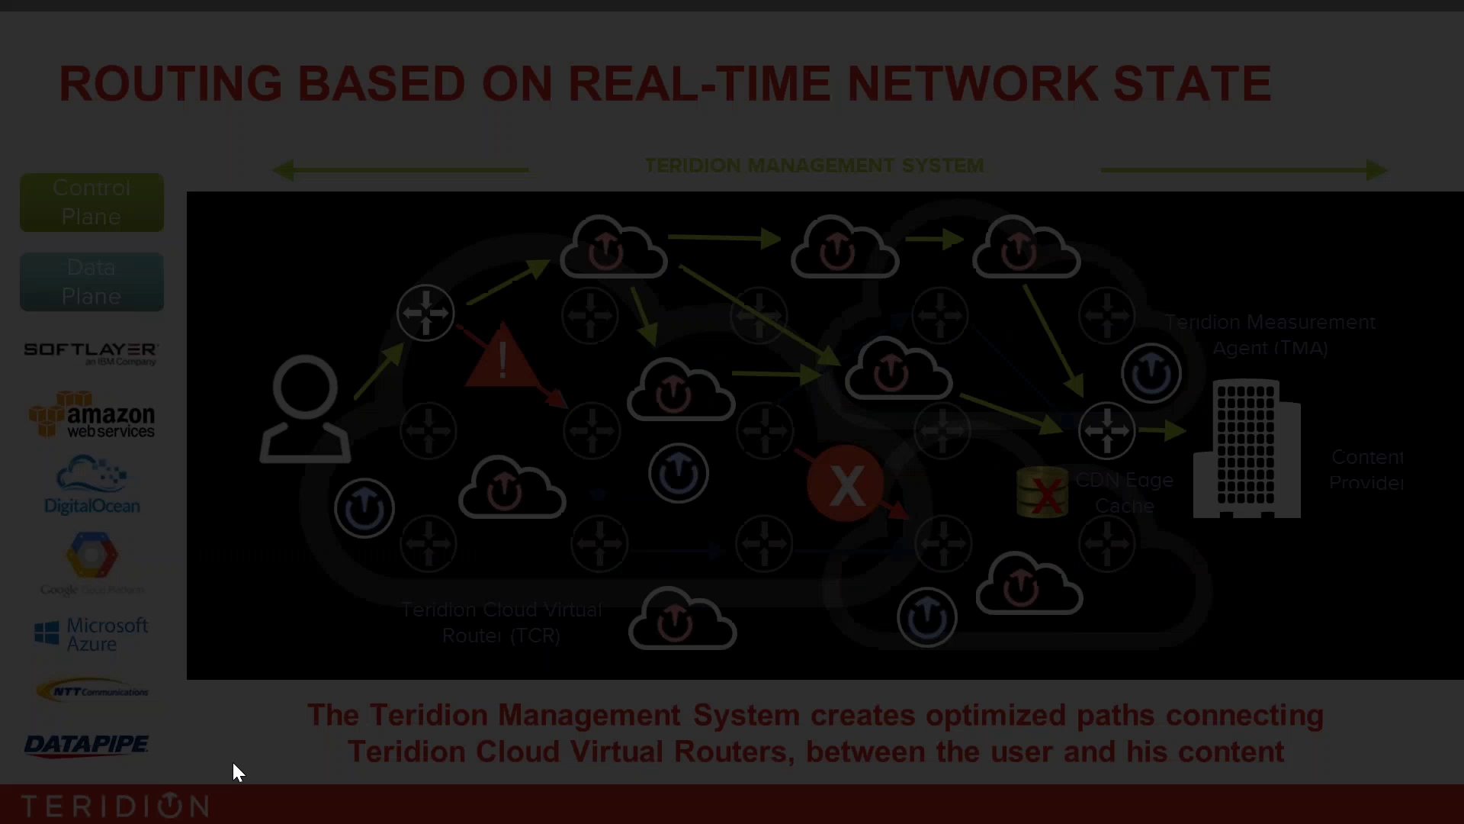